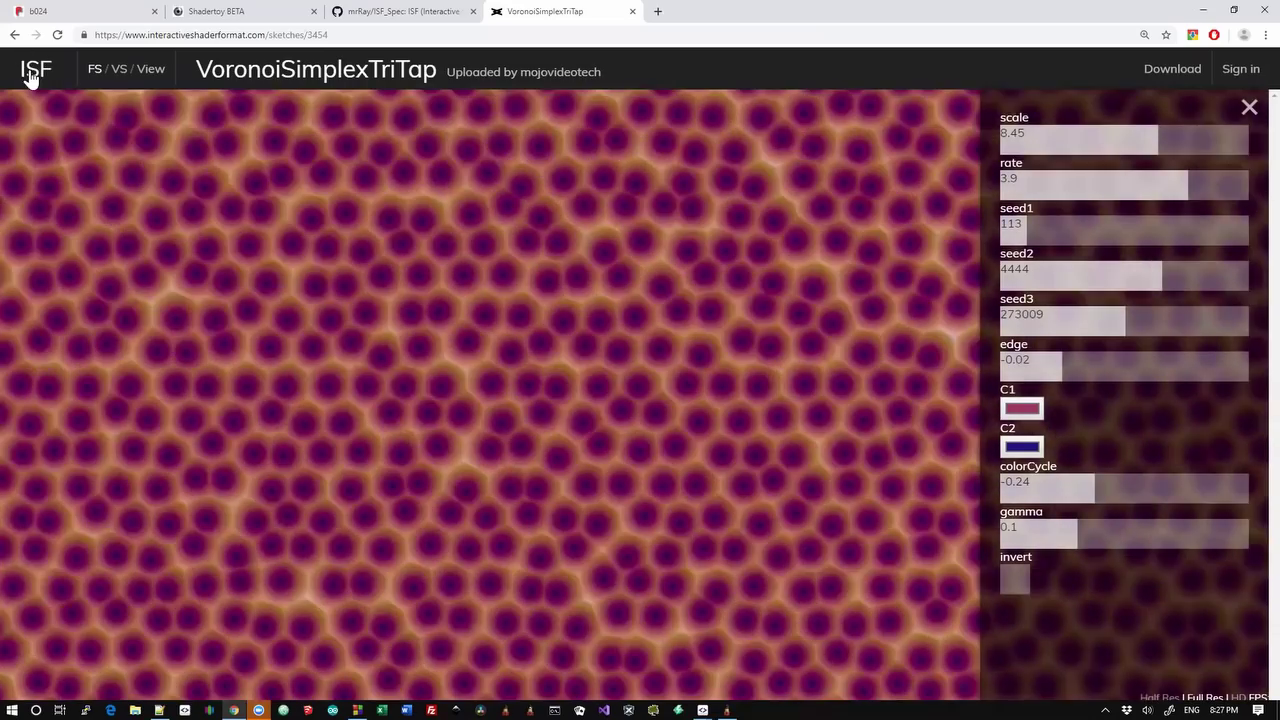
Return to the ISF home page and browse its shader gallery down and back up.
{"action": "left_click", "coordinate": [30, 76]}
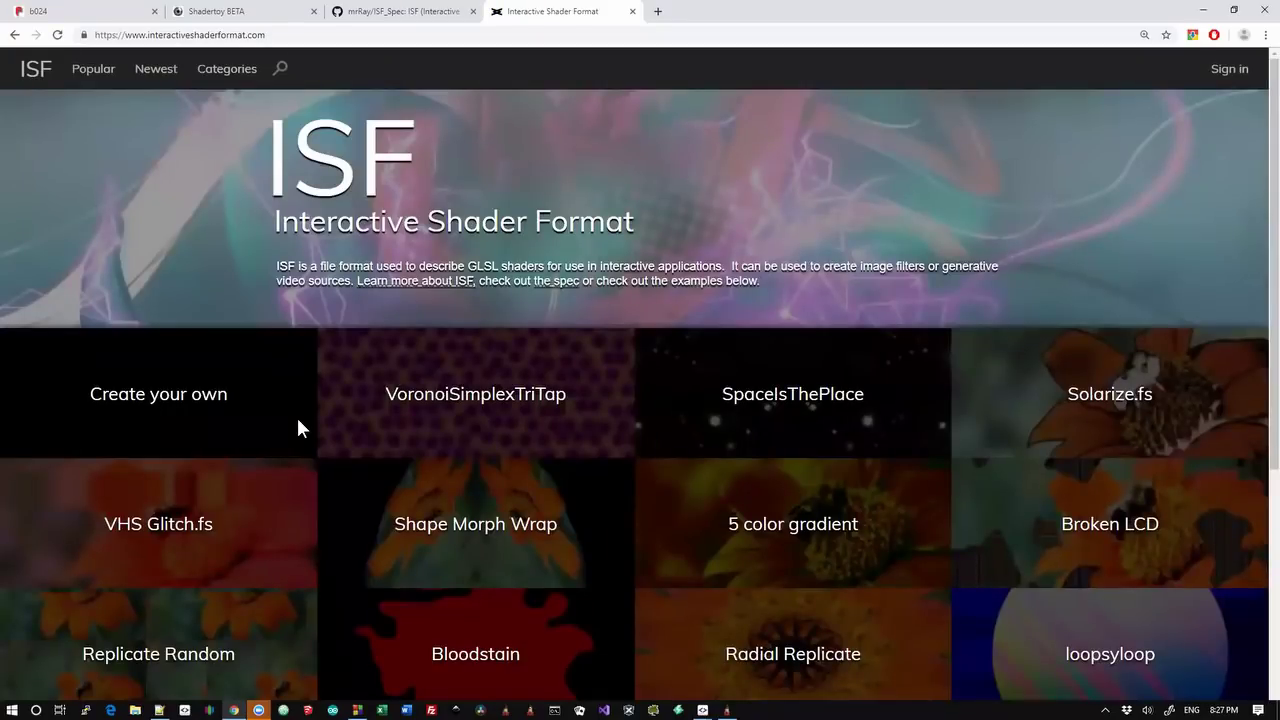
{"action": "scroll", "coordinate": [297, 420], "scroll_direction": "down", "scroll_amount": 3}
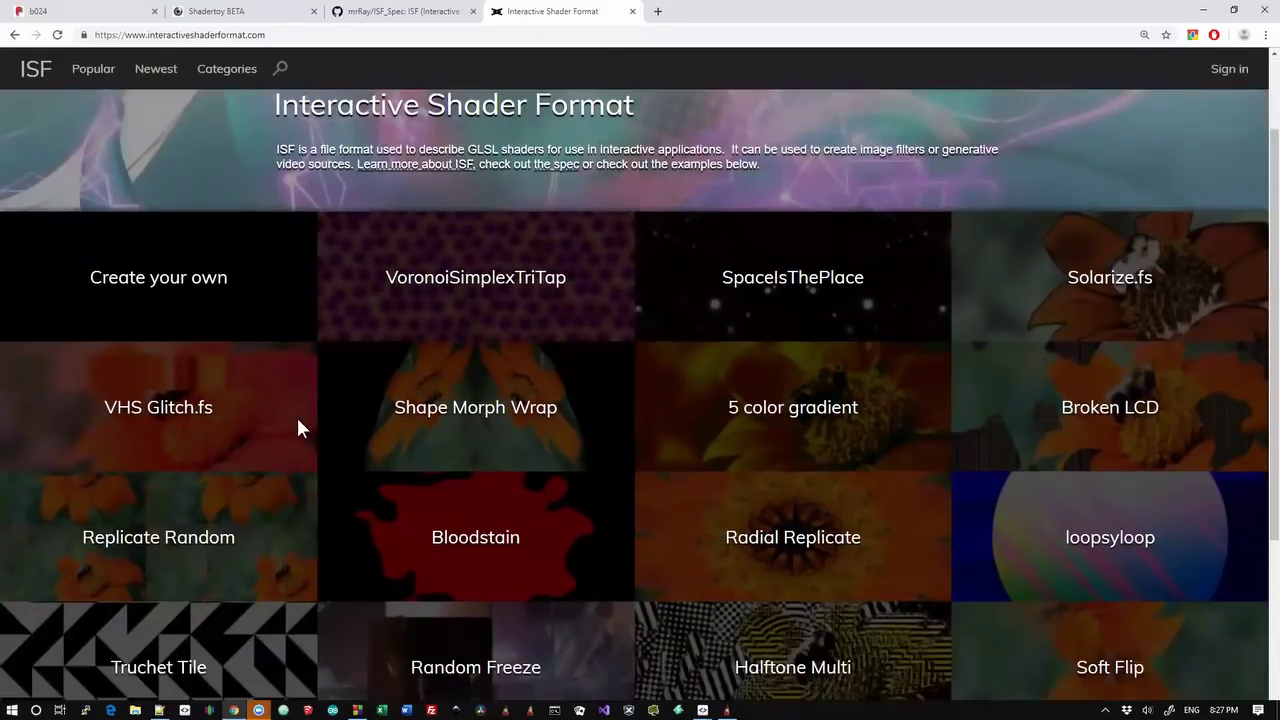
{"action": "scroll", "coordinate": [297, 424], "scroll_direction": "down", "scroll_amount": 3}
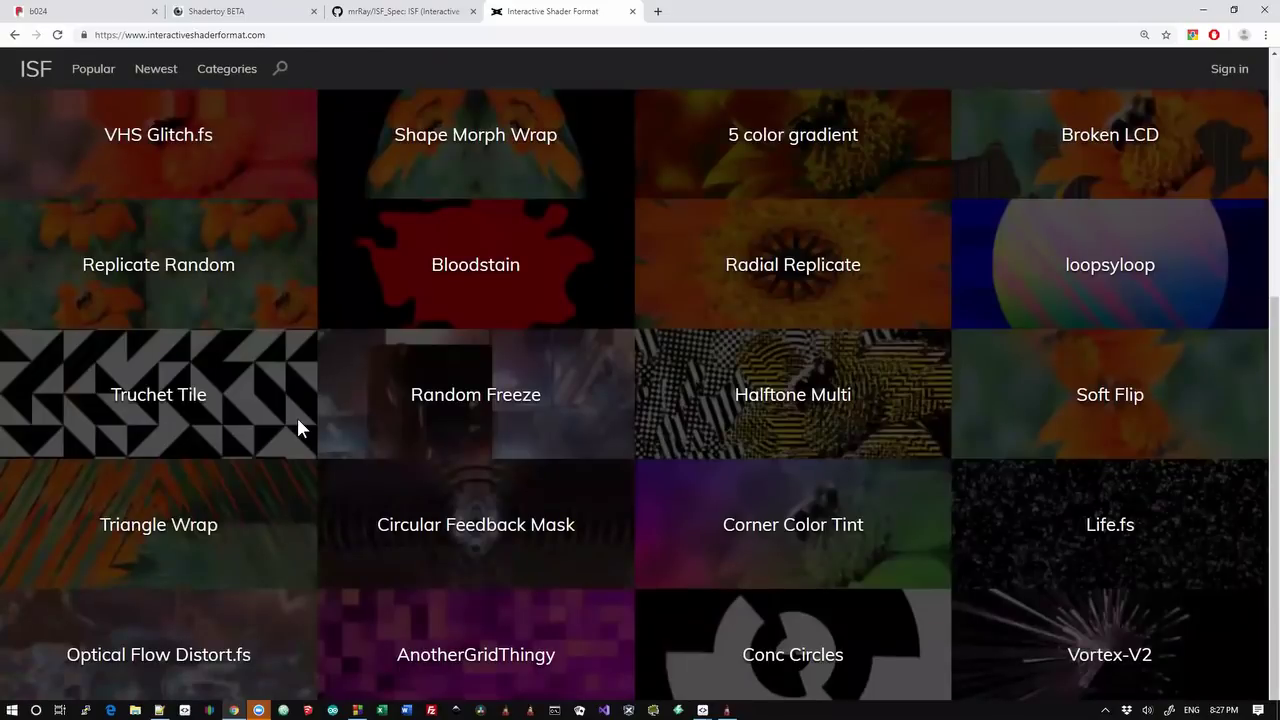
{"action": "scroll", "coordinate": [296, 415], "scroll_direction": "up", "scroll_amount": 6}
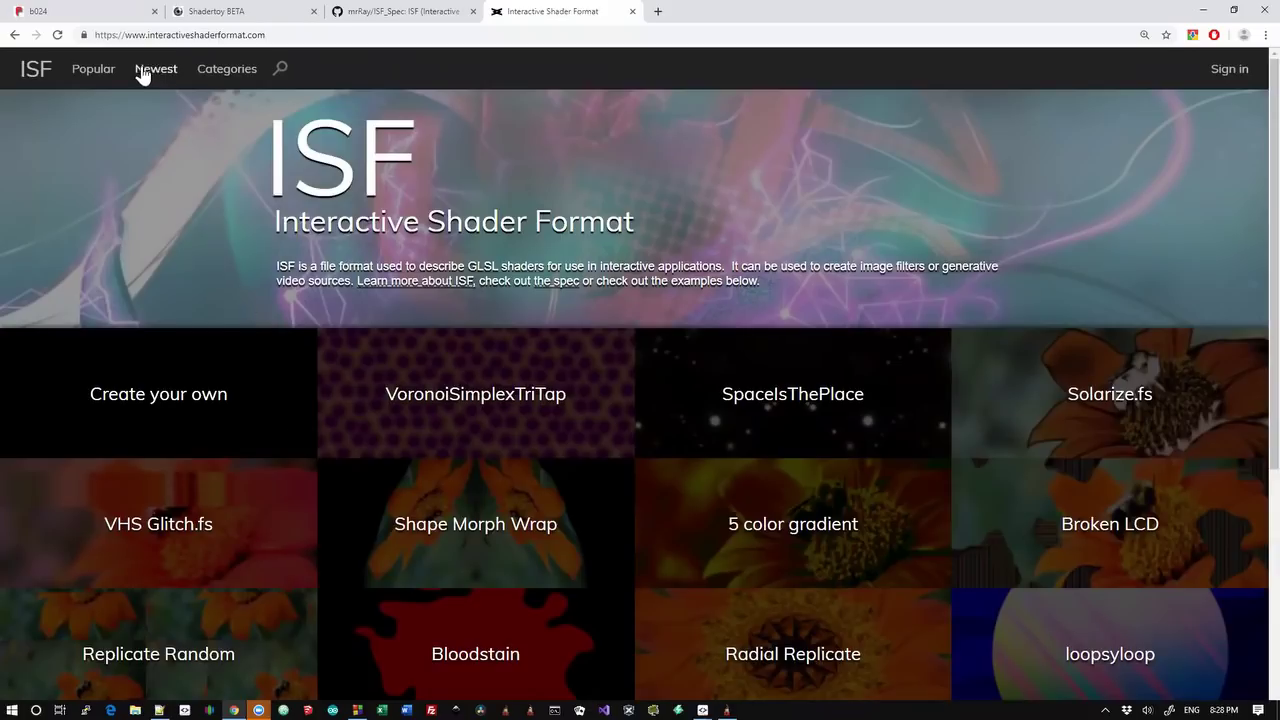
From the popular shaders, set AnotherGridThingy's glow_size to -11.65 and rate to -1.42.
{"action": "left_click", "coordinate": [111, 74]}
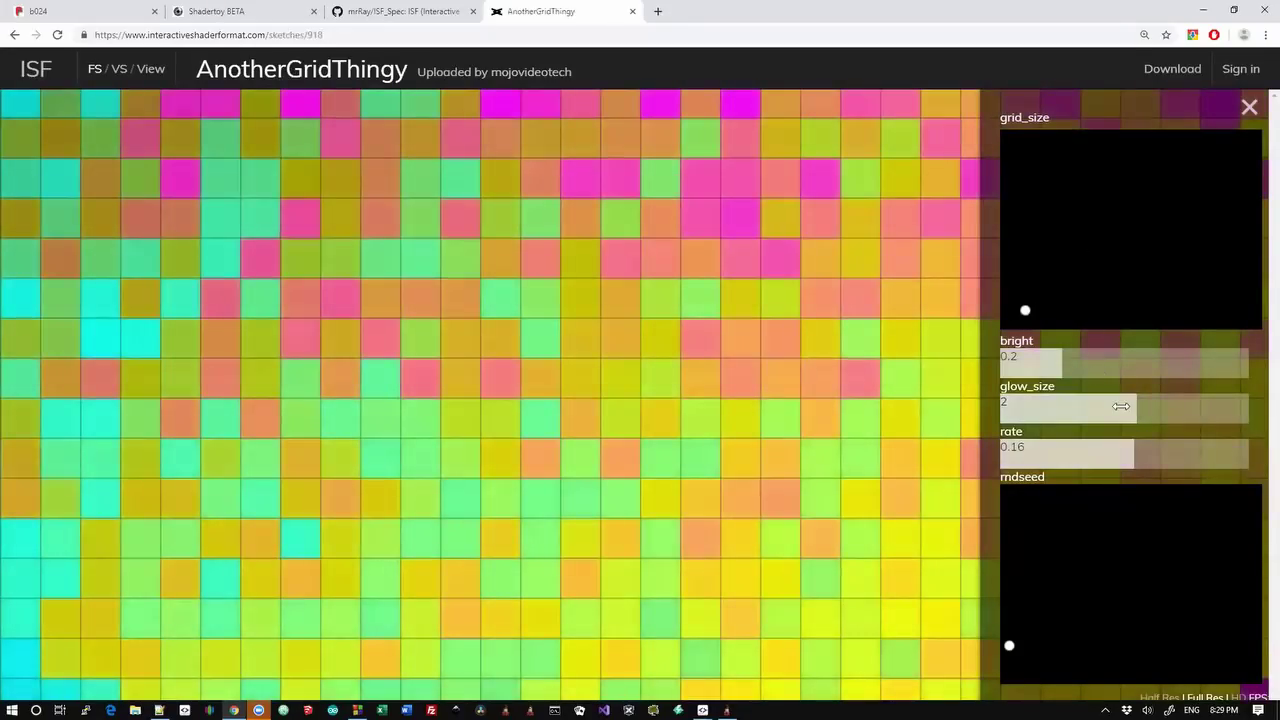
{"action": "left_click", "coordinate": [1052, 418]}
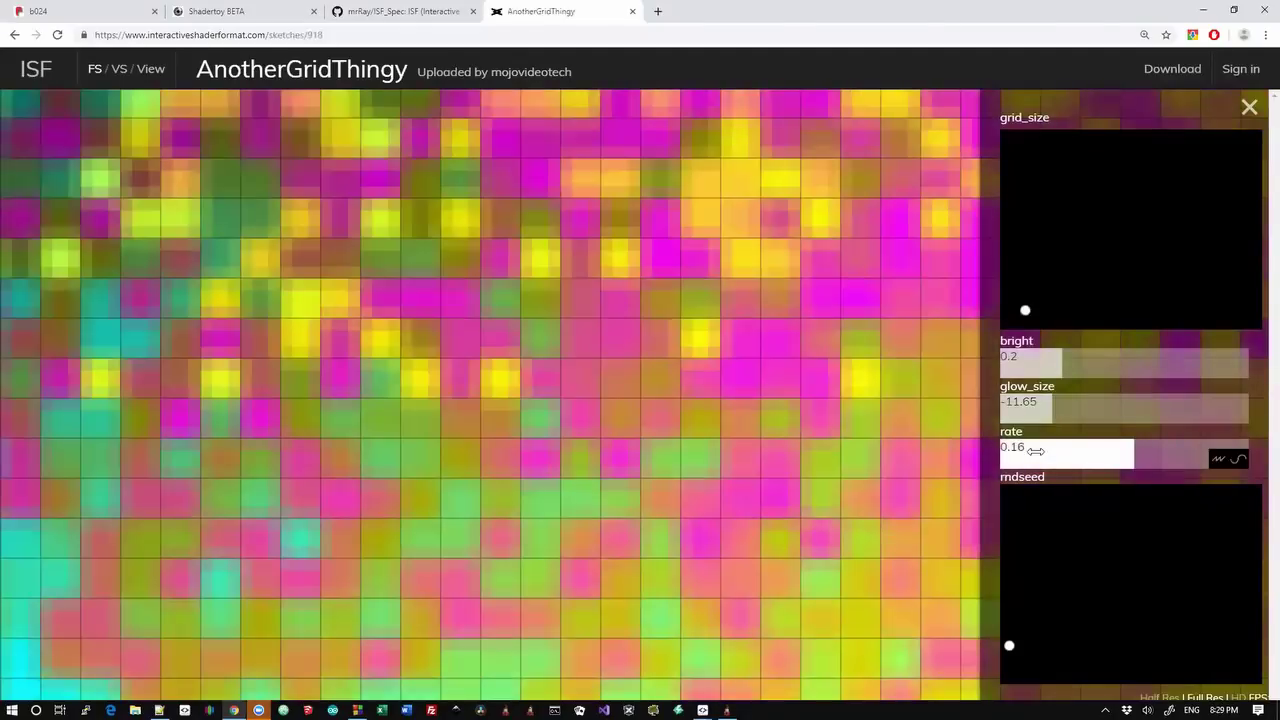
{"action": "left_click", "coordinate": [1036, 451]}
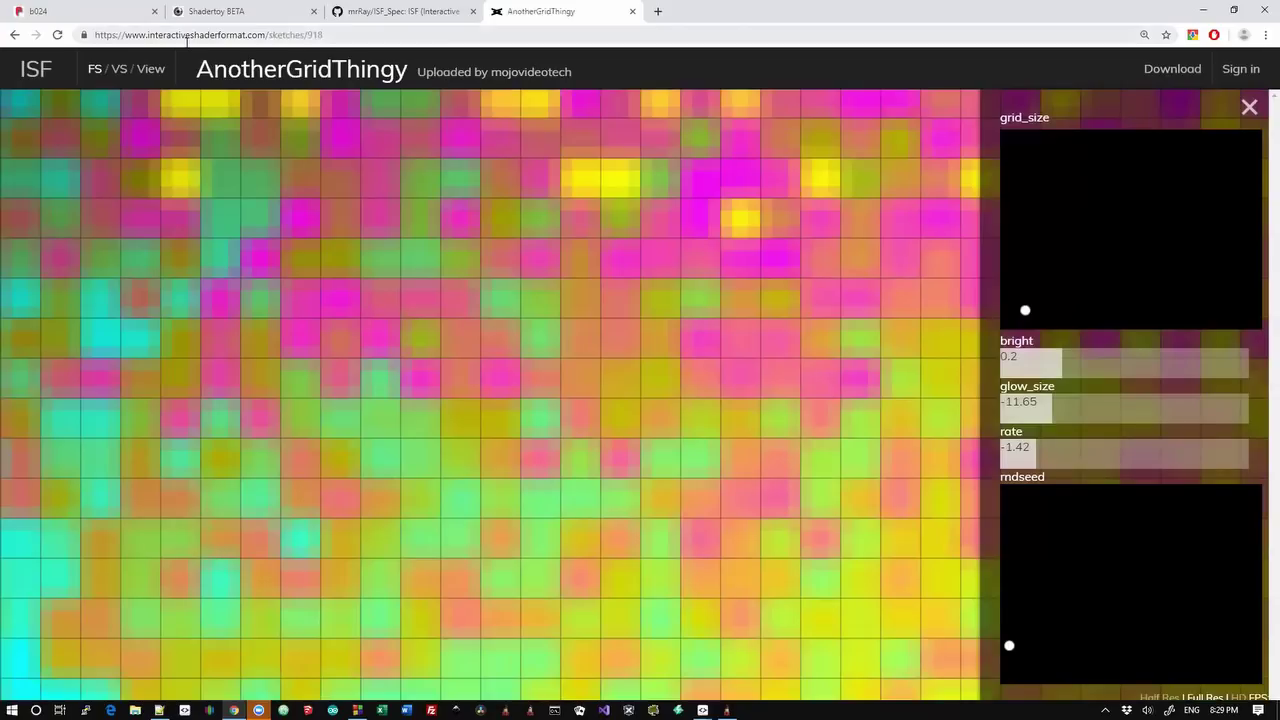
Switch to Shadertoy, reload its front page, and open the Protean clouds shader of the week.
{"action": "key", "text": "ctrl+Page_Up"}
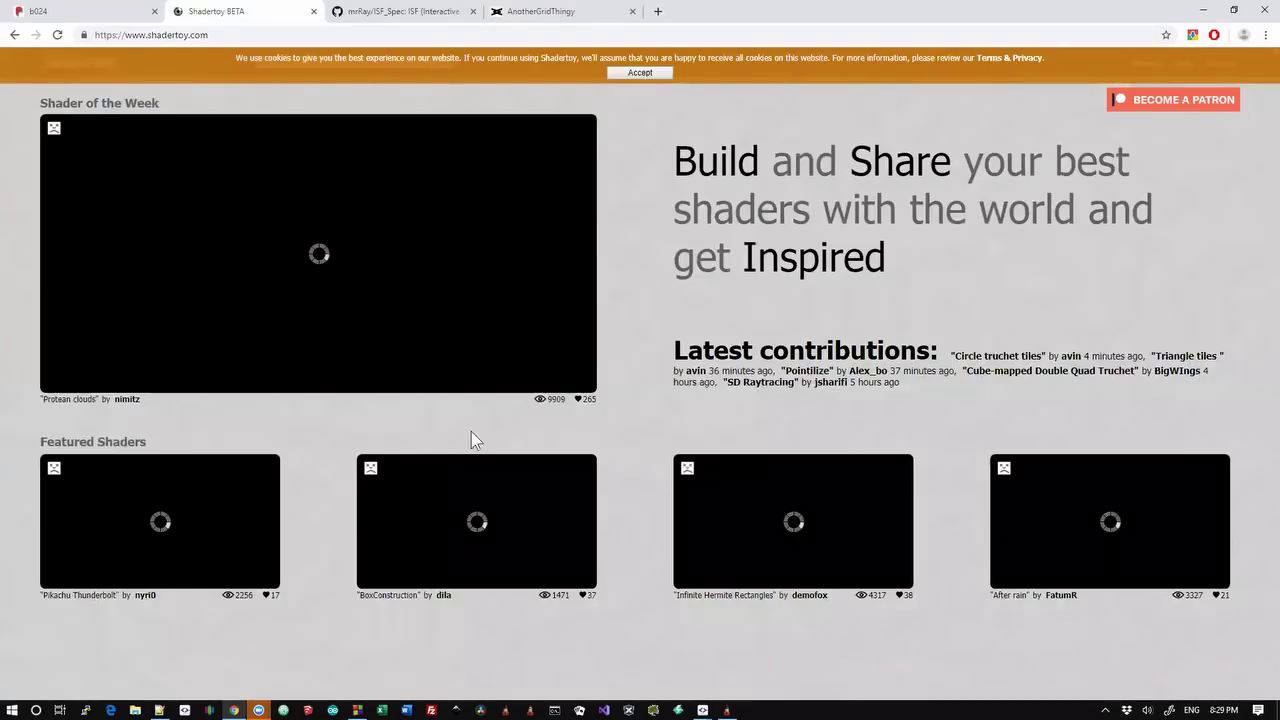
{"action": "left_click", "coordinate": [58, 36]}
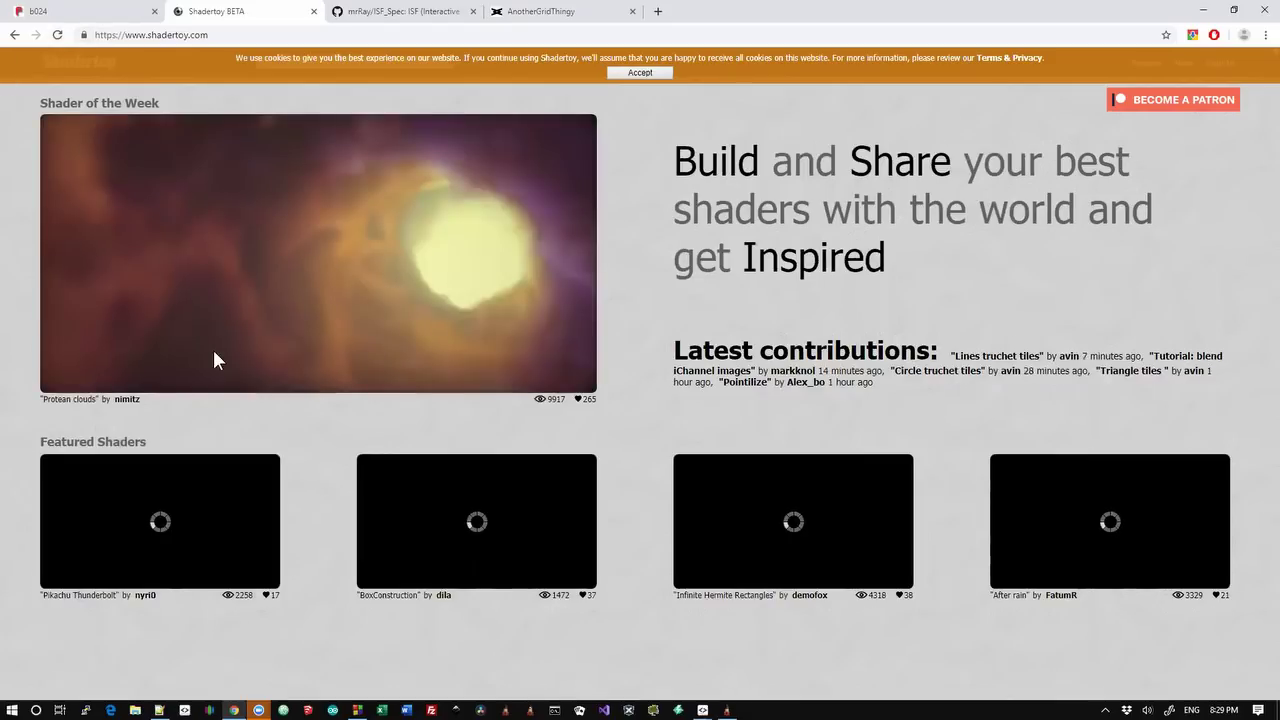
{"action": "left_click", "coordinate": [351, 297]}
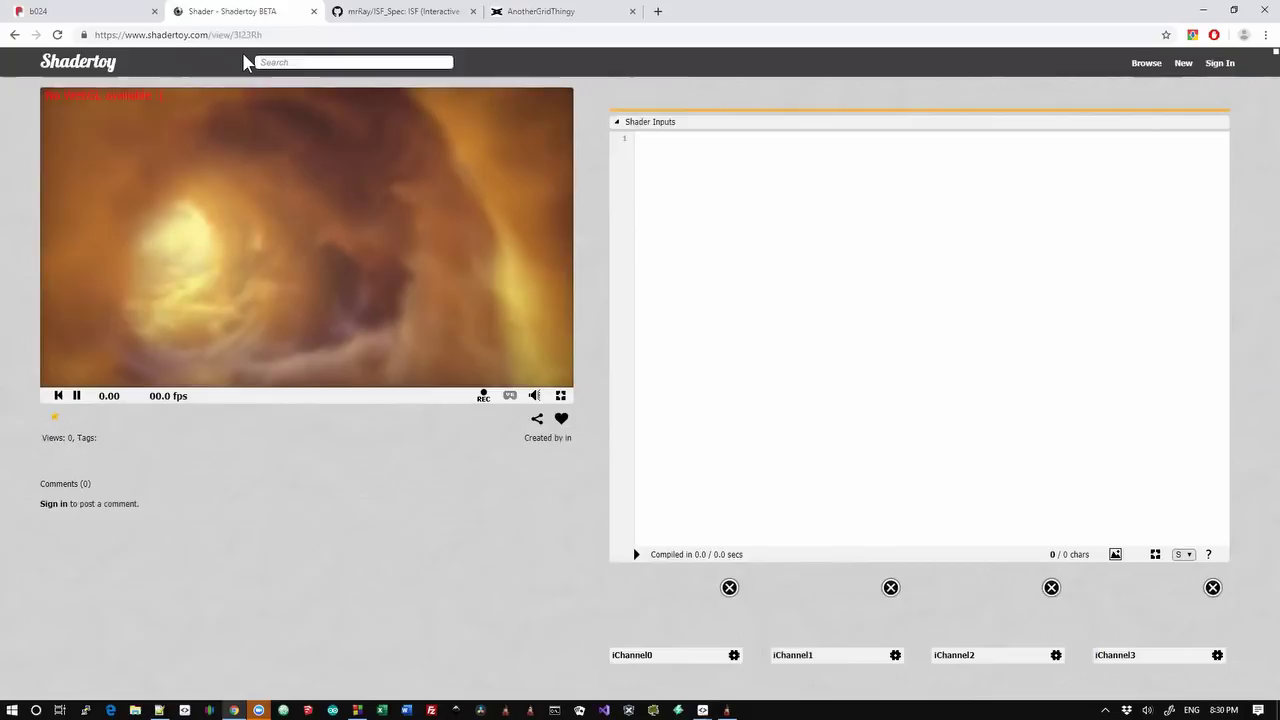
{"action": "key", "text": "alt+Tab"}
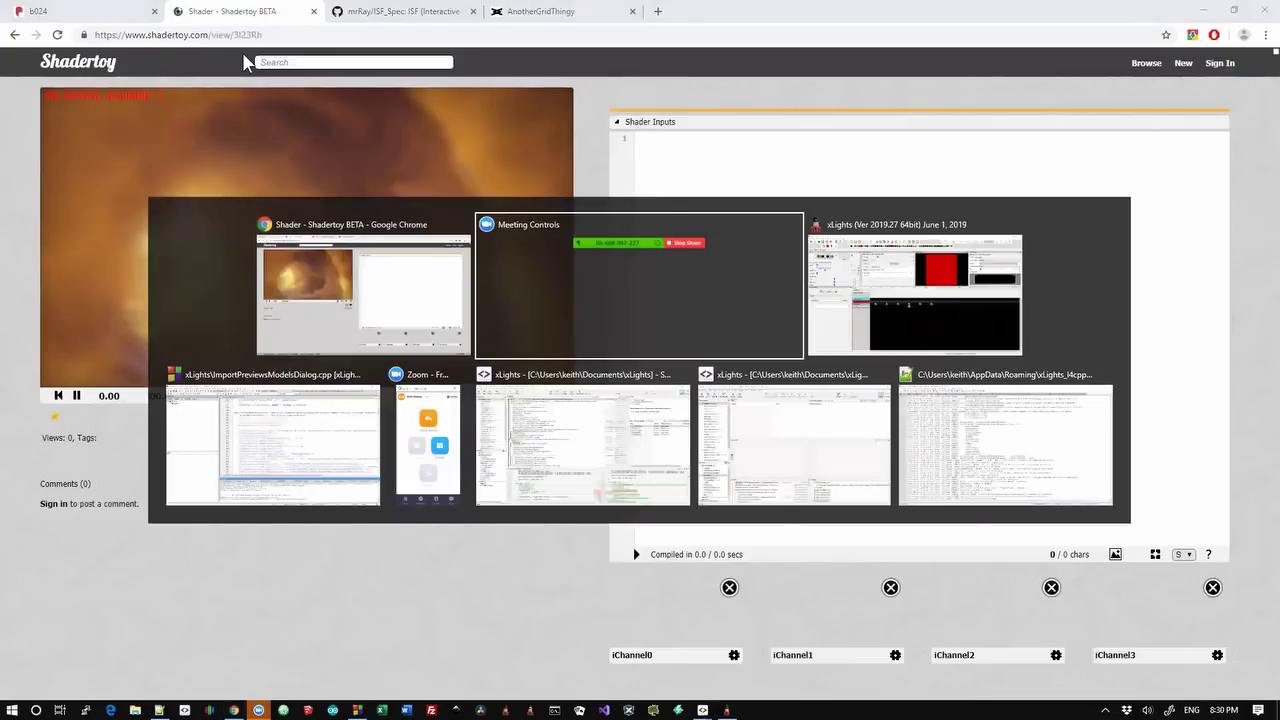
{"action": "key", "text": "alt+Tab"}
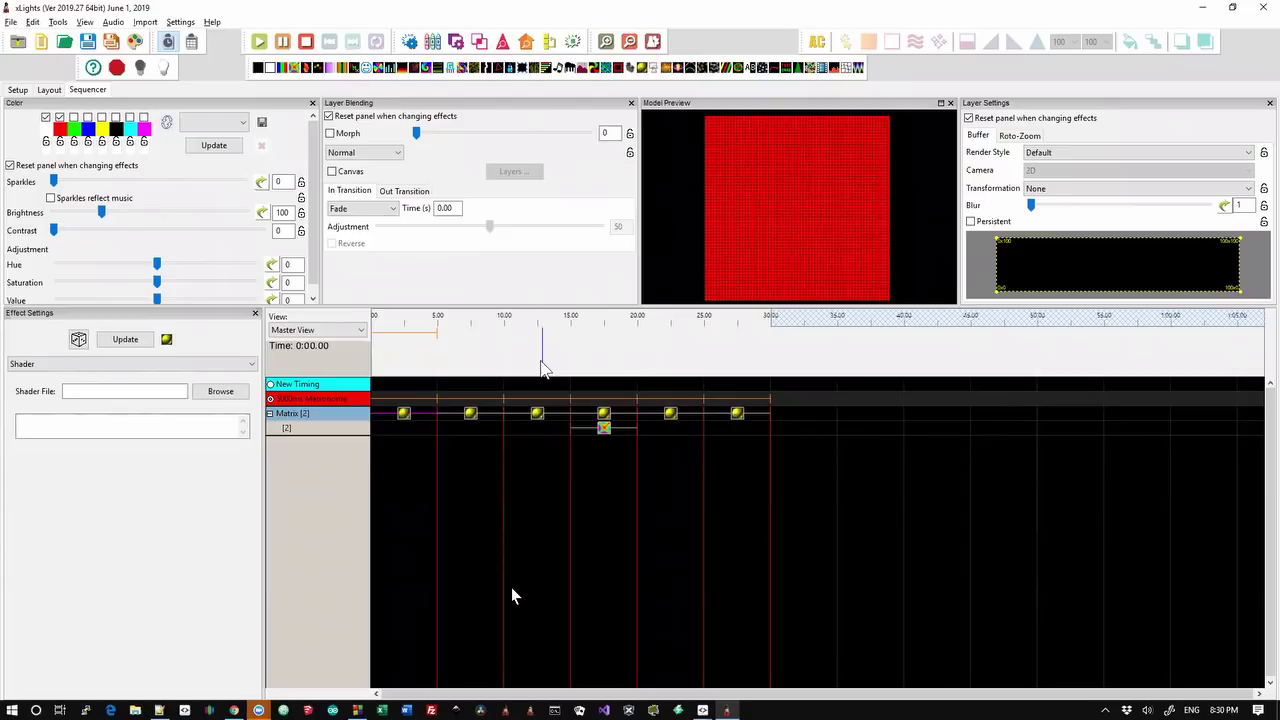
{"action": "key", "text": "alt+Tab"}
{"action": "key", "text": "alt+Tab"}
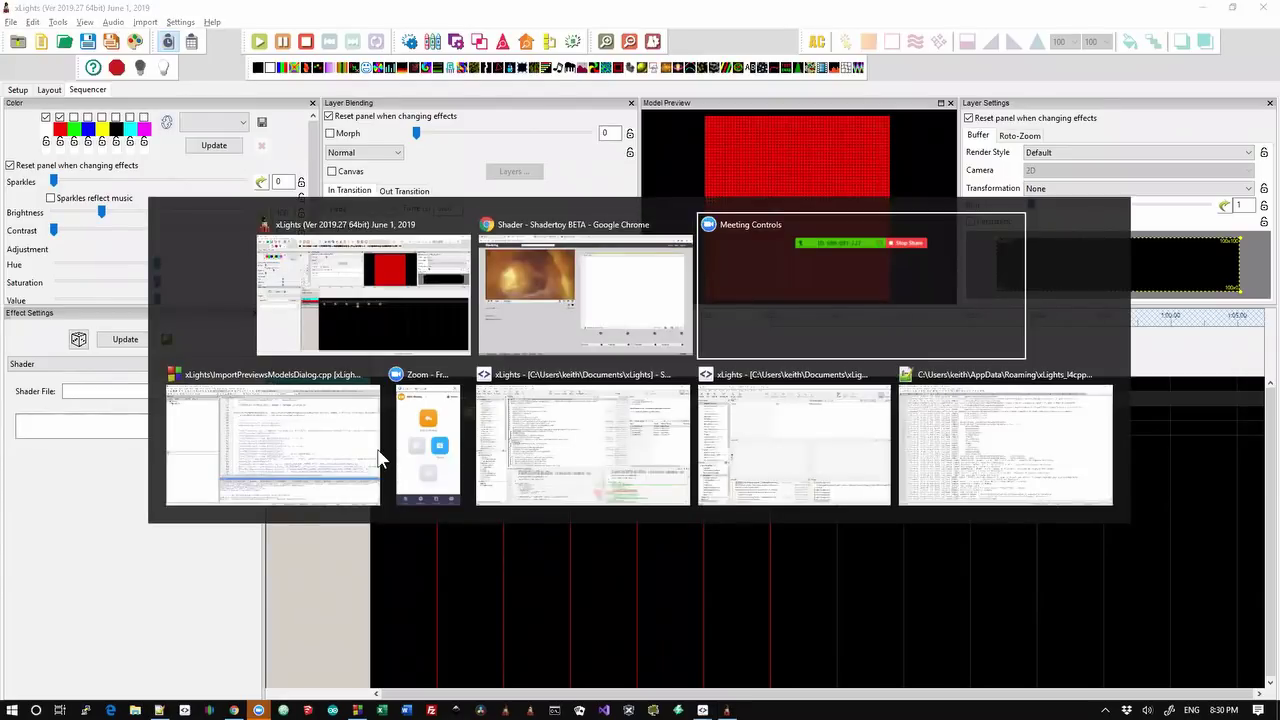
{"action": "key", "text": "shift+alt+Tab"}
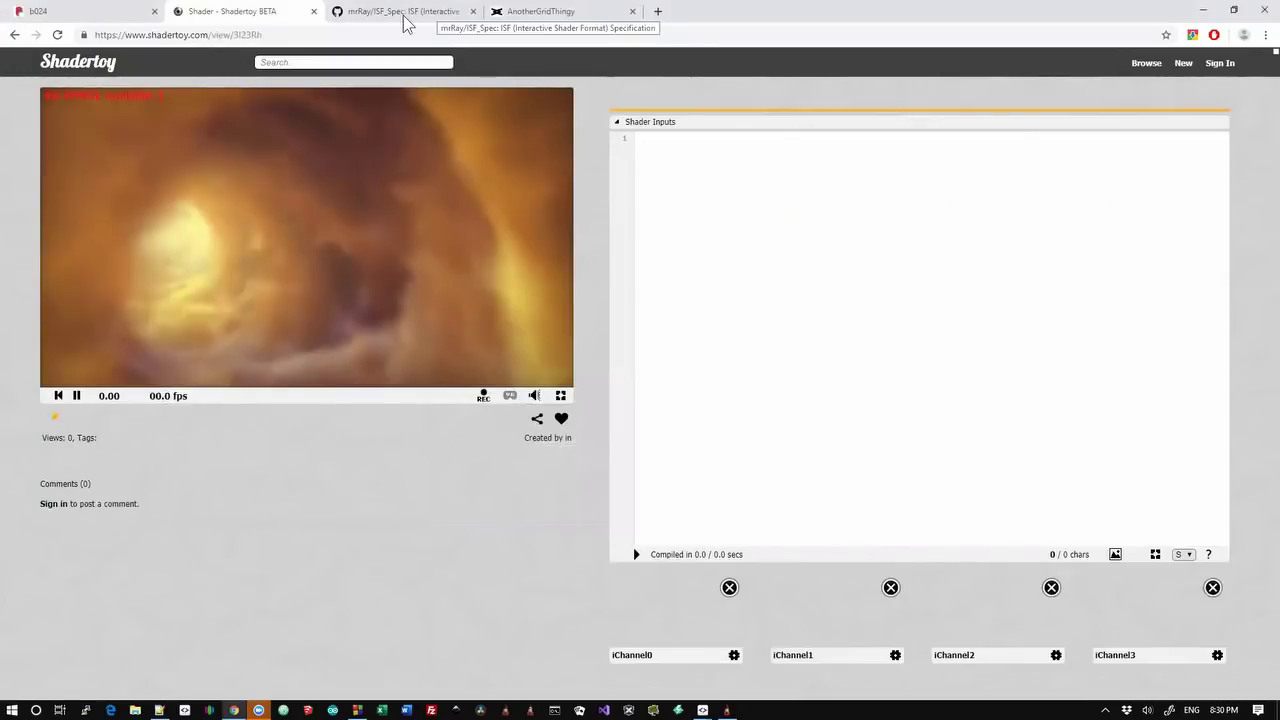
Download AnotherGridThingy.fs from its shader tab, then return to xLights.
{"action": "left_click", "coordinate": [560, 11]}
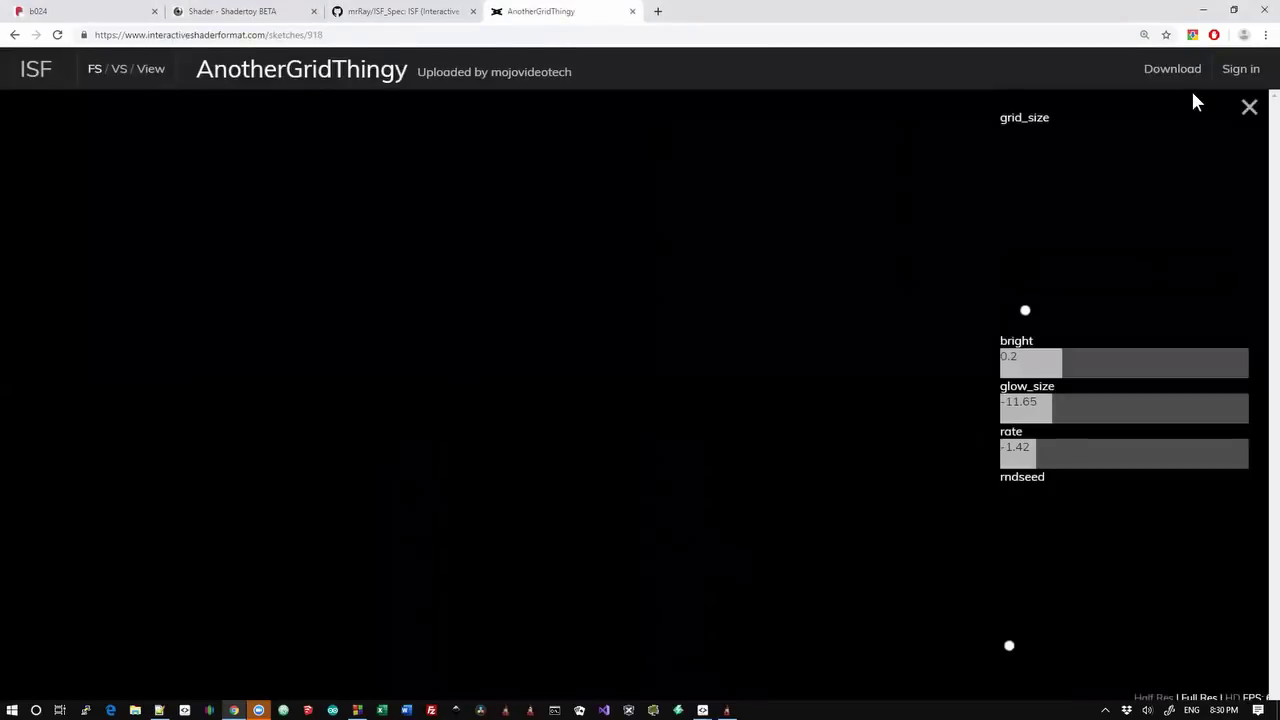
{"action": "left_click", "coordinate": [1171, 77]}
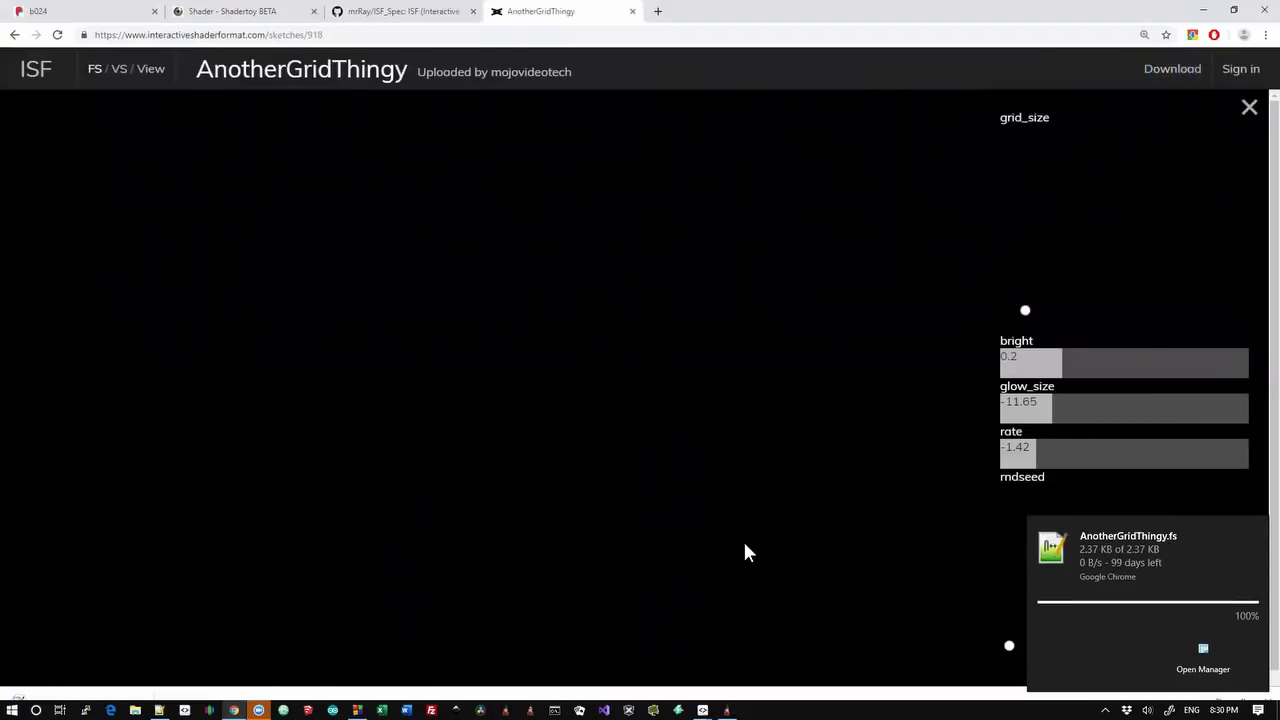
{"action": "key", "text": "alt+Tab"}
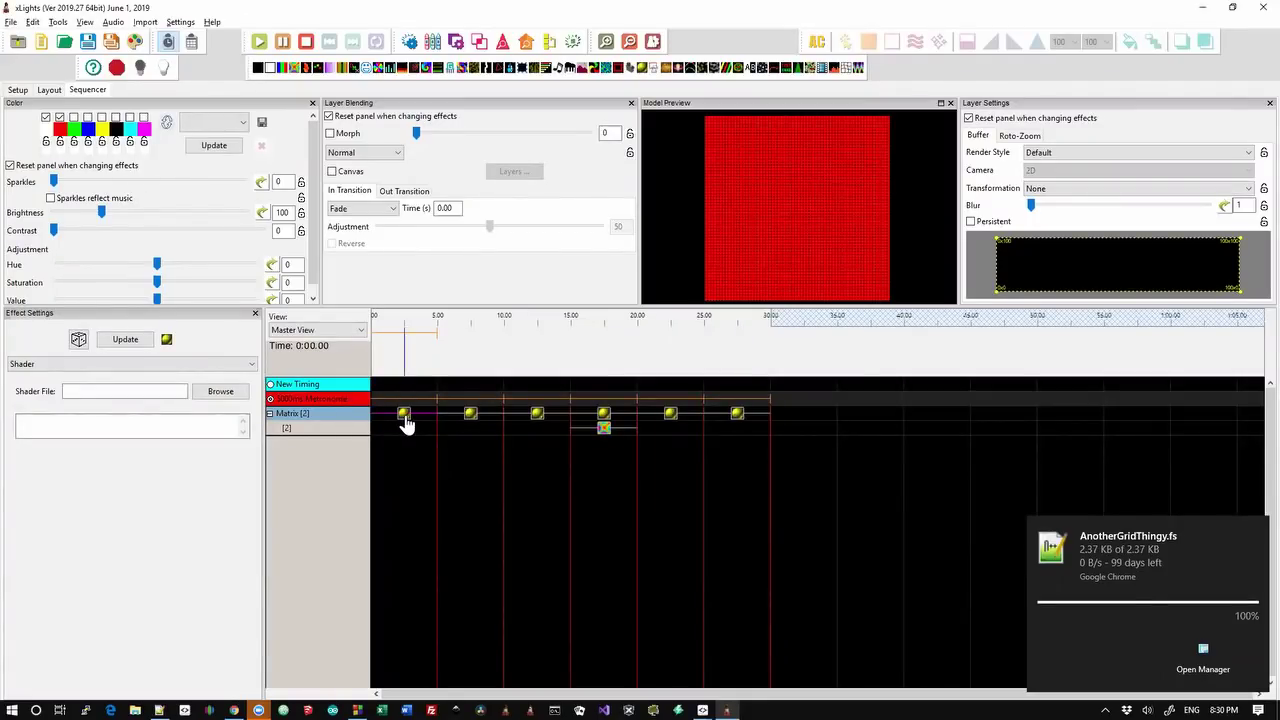
Load Trigonometric2.fs from the Desktop as the Shader effect's file.
{"action": "left_click", "coordinate": [218, 391]}
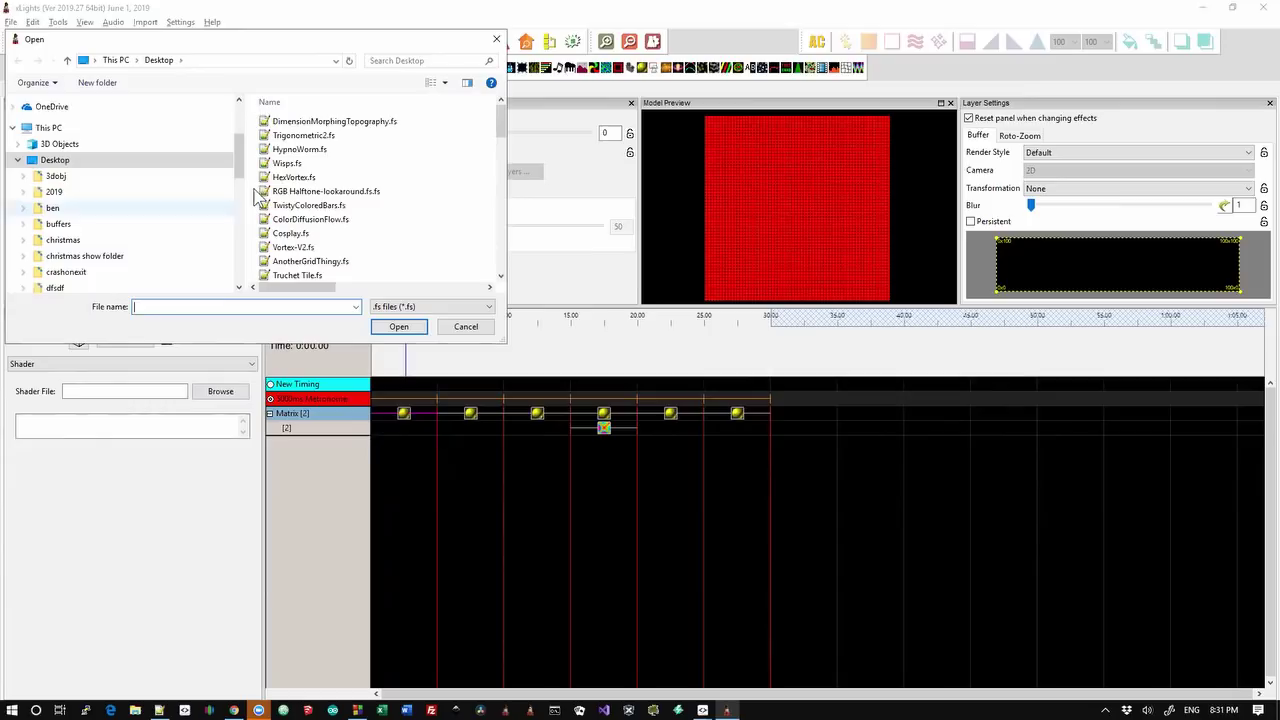
{"action": "left_click", "coordinate": [310, 138]}
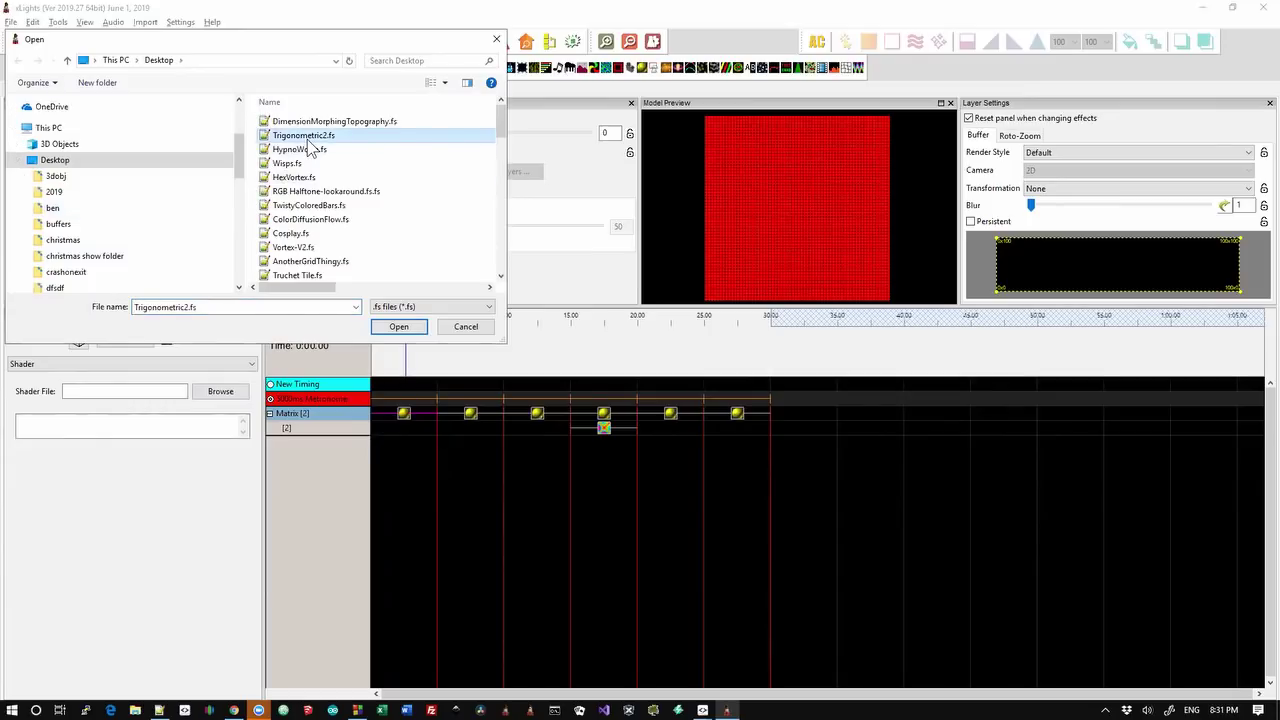
{"action": "left_click", "coordinate": [397, 328]}
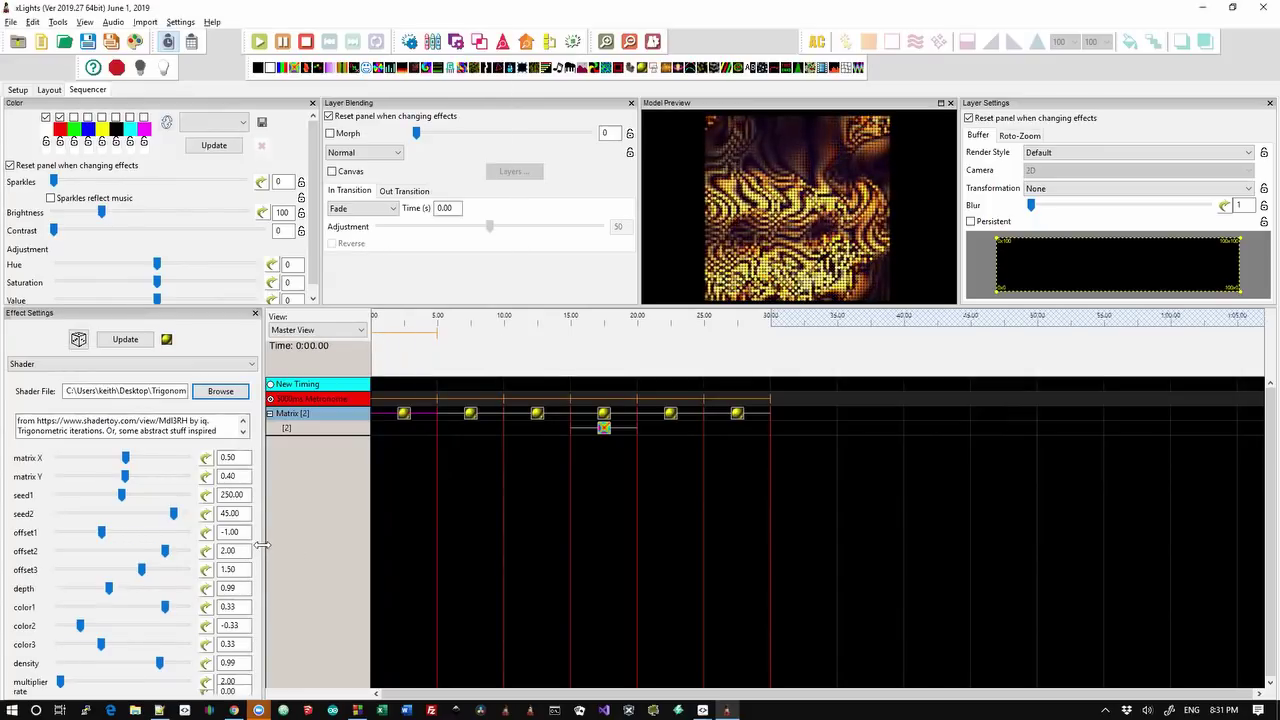
Set the Trigonometric shader's density to 0.39, multiplier to 43.07, and offset1 near -1.00.
{"action": "left_click_drag", "start_coordinate": [263, 545], "coordinate": [272, 542]}
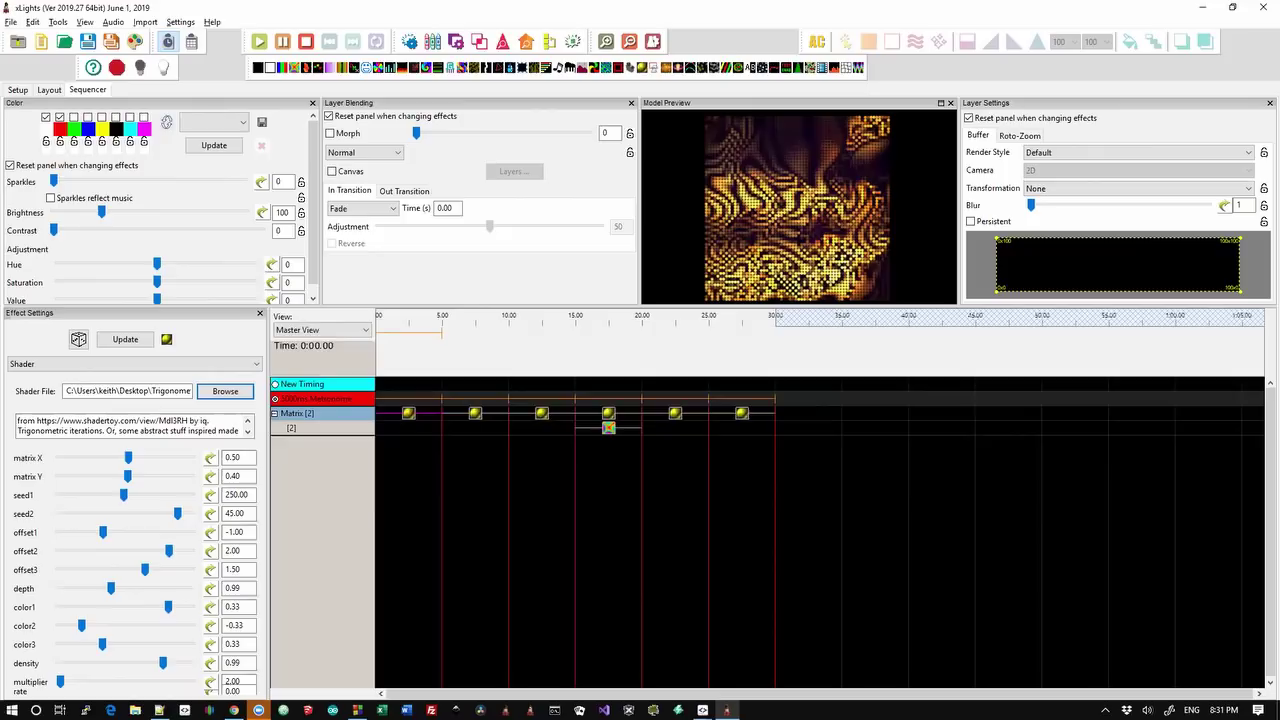
{"action": "scroll", "coordinate": [150, 630], "scroll_direction": "up", "scroll_amount": 1}
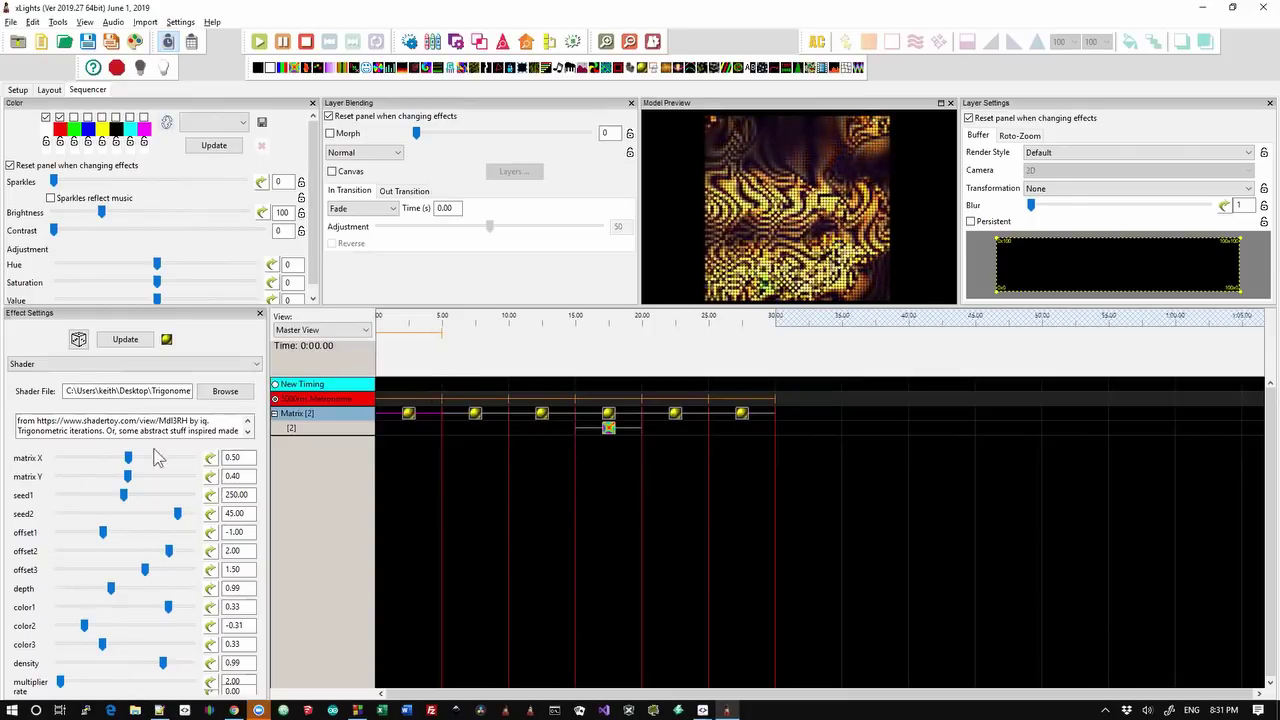
{"action": "left_click", "coordinate": [108, 672]}
{"action": "left_click", "coordinate": [95, 670]}
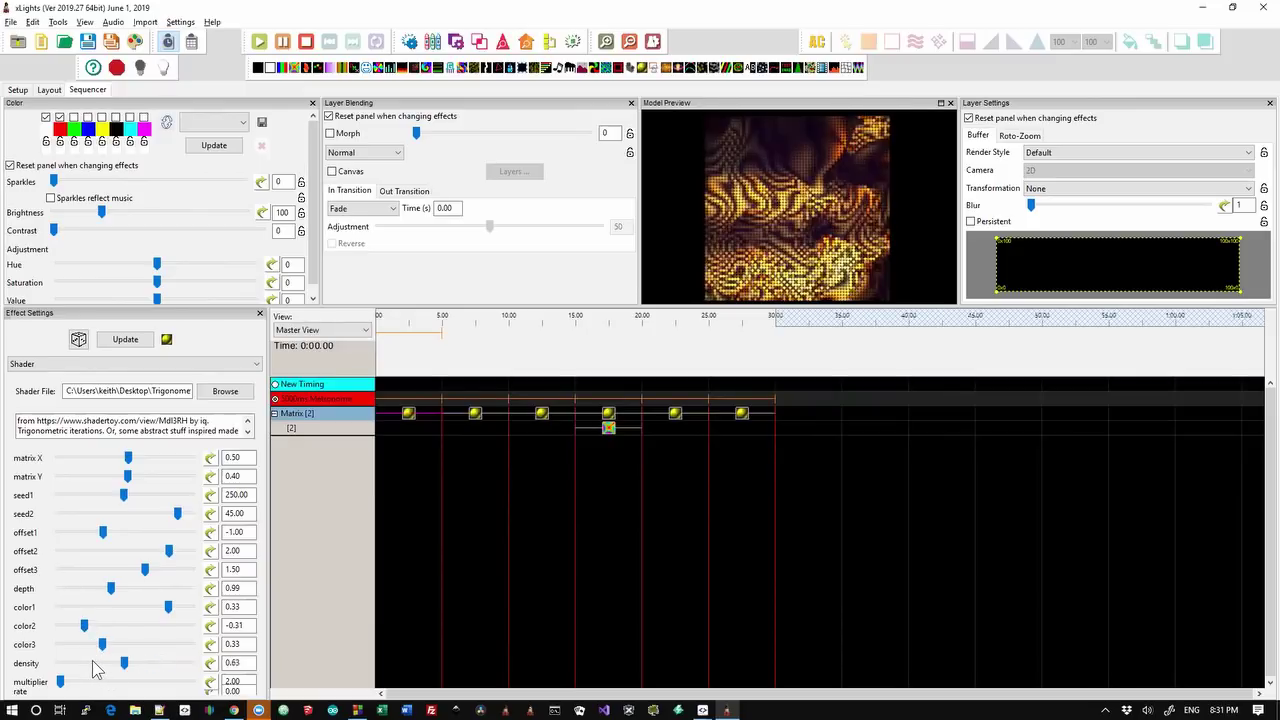
{"action": "left_click", "coordinate": [93, 664]}
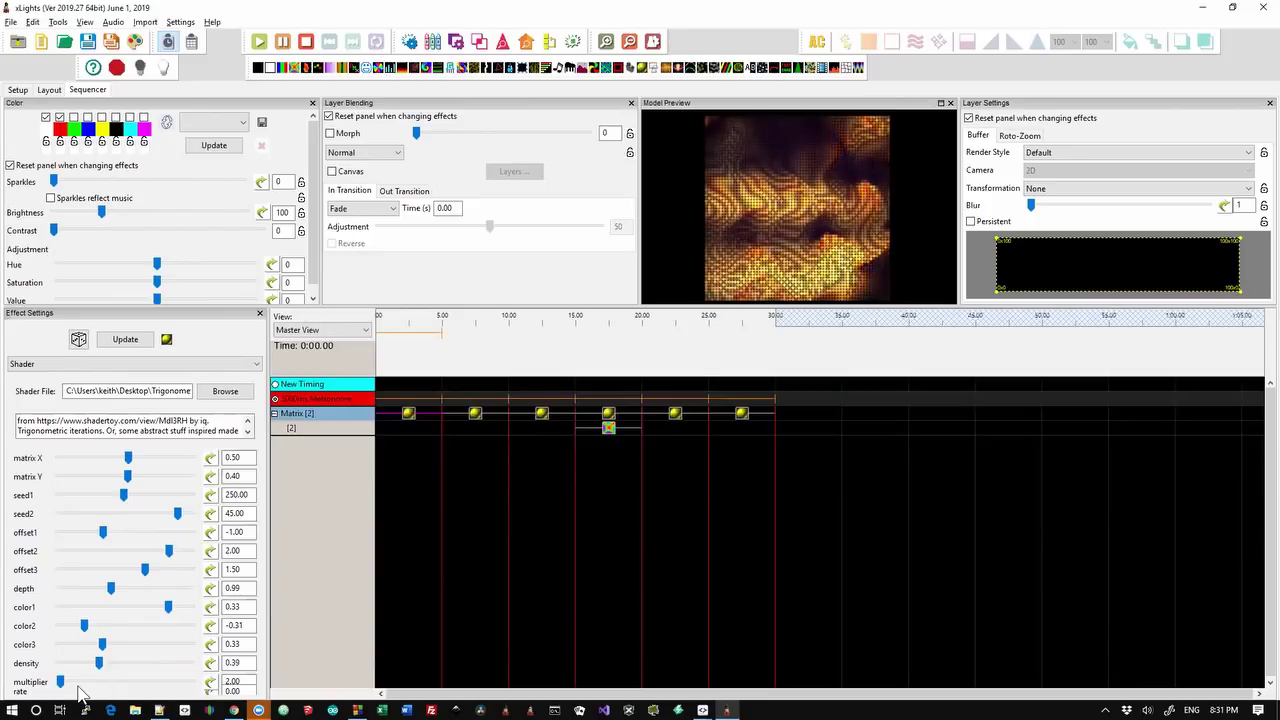
{"action": "left_click_drag", "start_coordinate": [61, 682], "coordinate": [106, 684]}
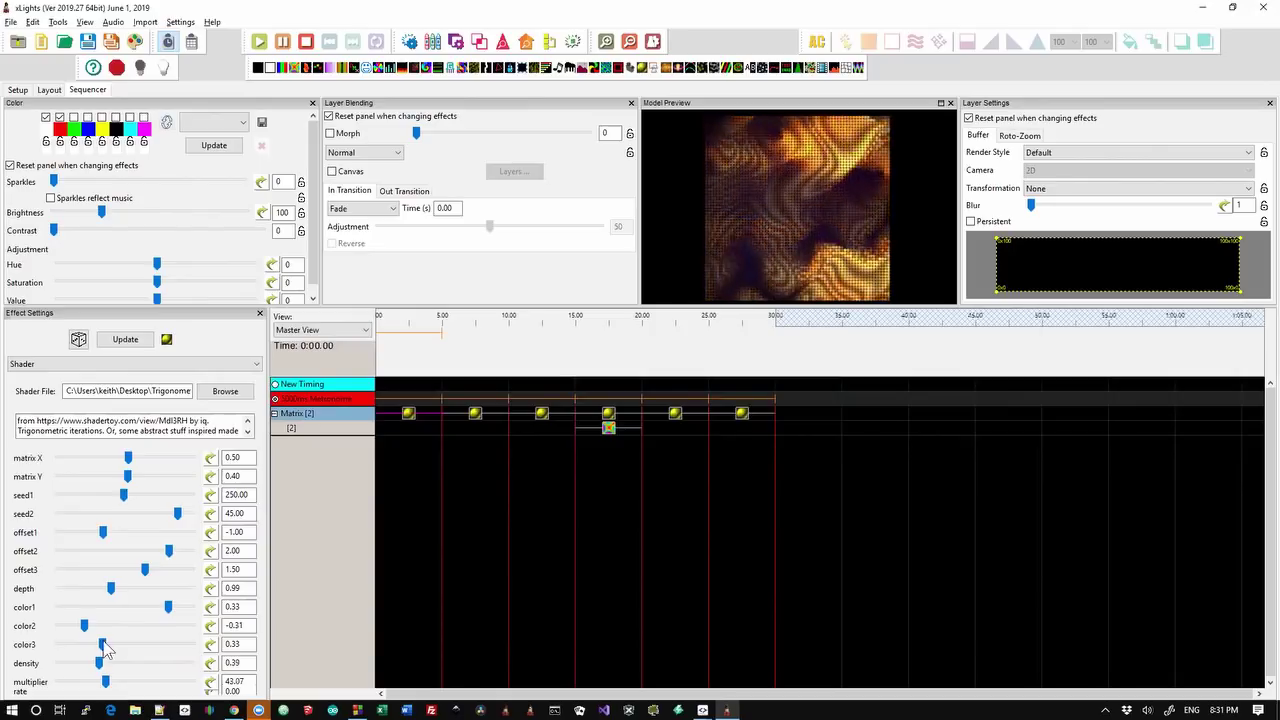
{"action": "left_click_drag", "start_coordinate": [102, 532], "coordinate": [75, 531]}
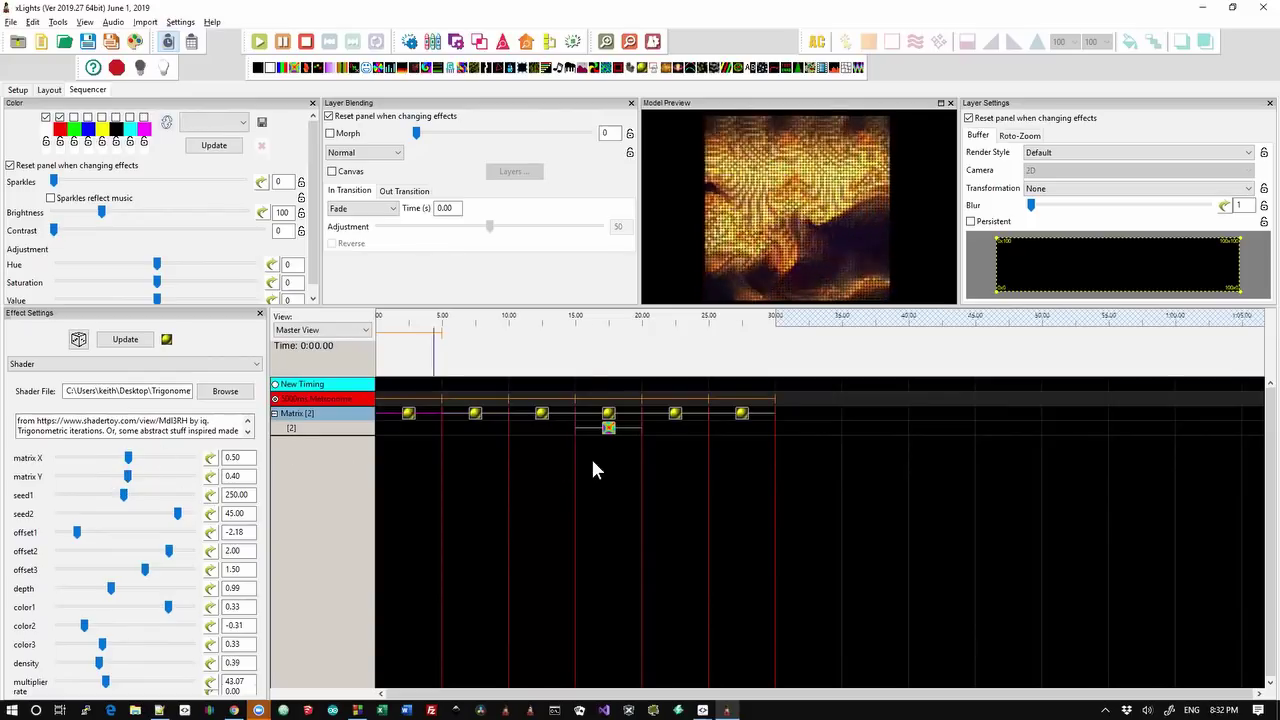
Select the LogTrans spiral effect, read its Canvas Mode note, and toggle Canvas off then on.
{"action": "left_click", "coordinate": [614, 423]}
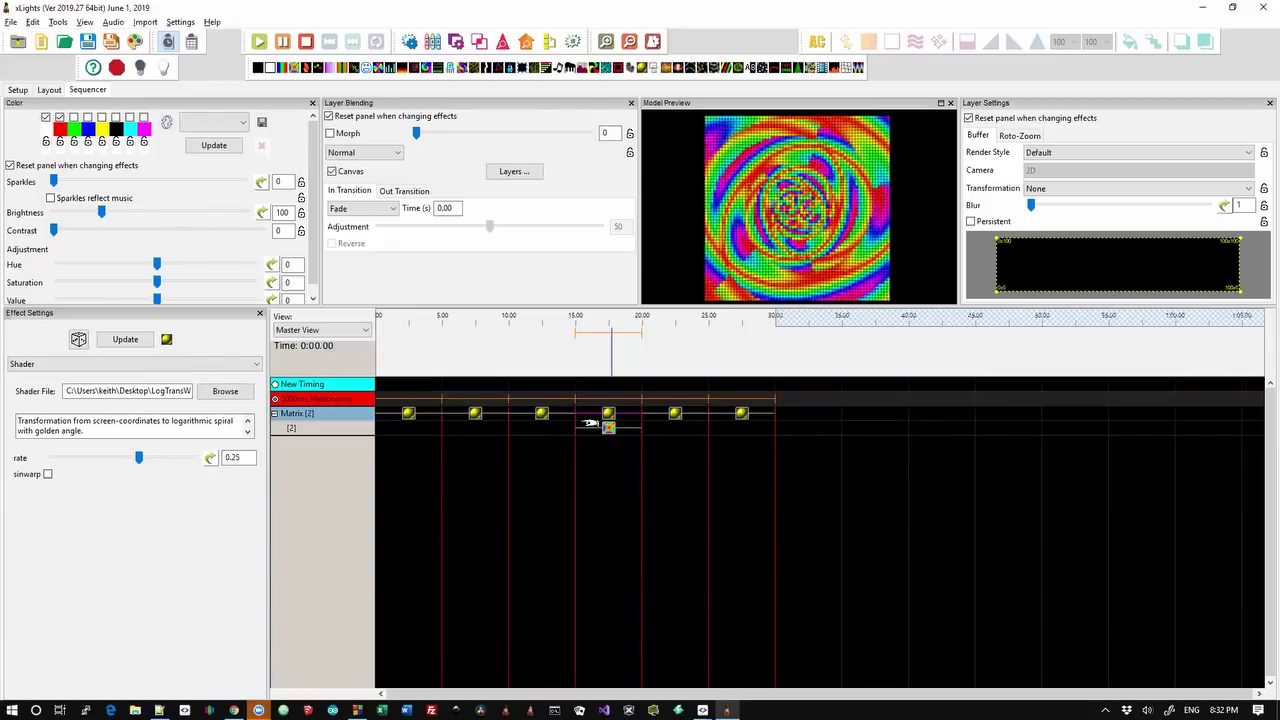
{"action": "left_click", "coordinate": [248, 436]}
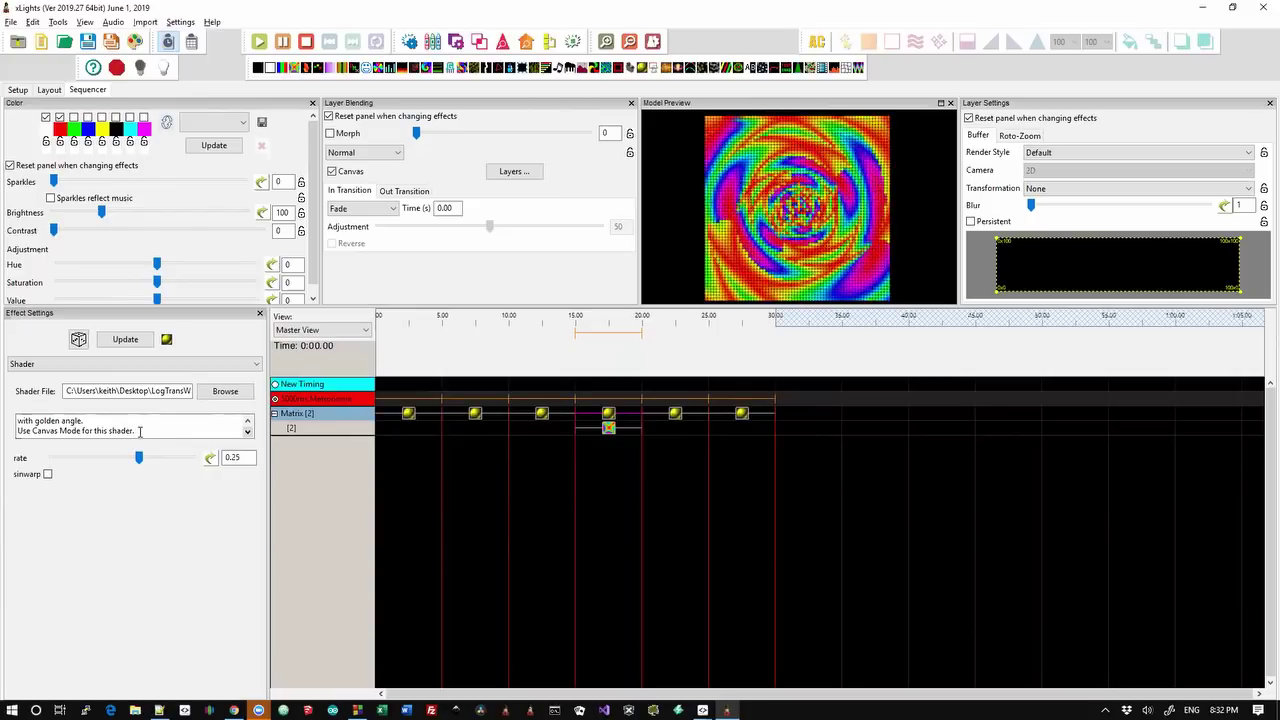
{"action": "left_click_drag", "start_coordinate": [136, 431], "coordinate": [4, 448]}
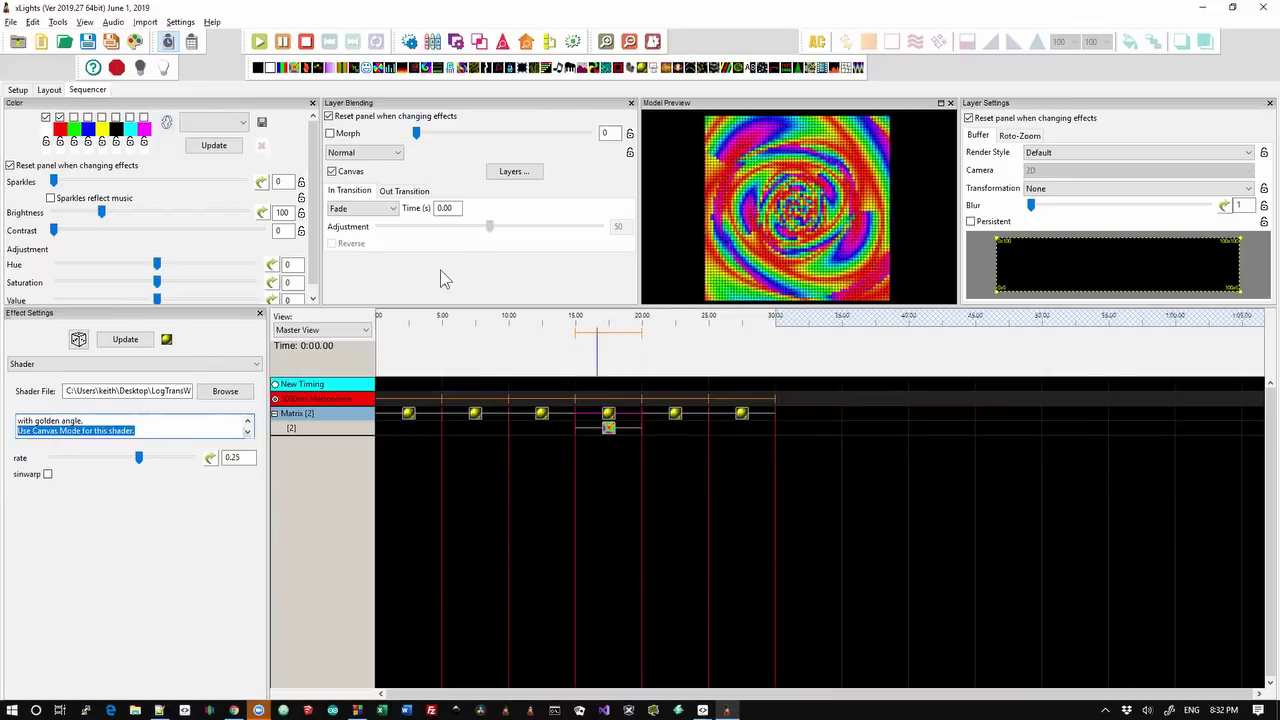
{"action": "left_click", "coordinate": [333, 173]}
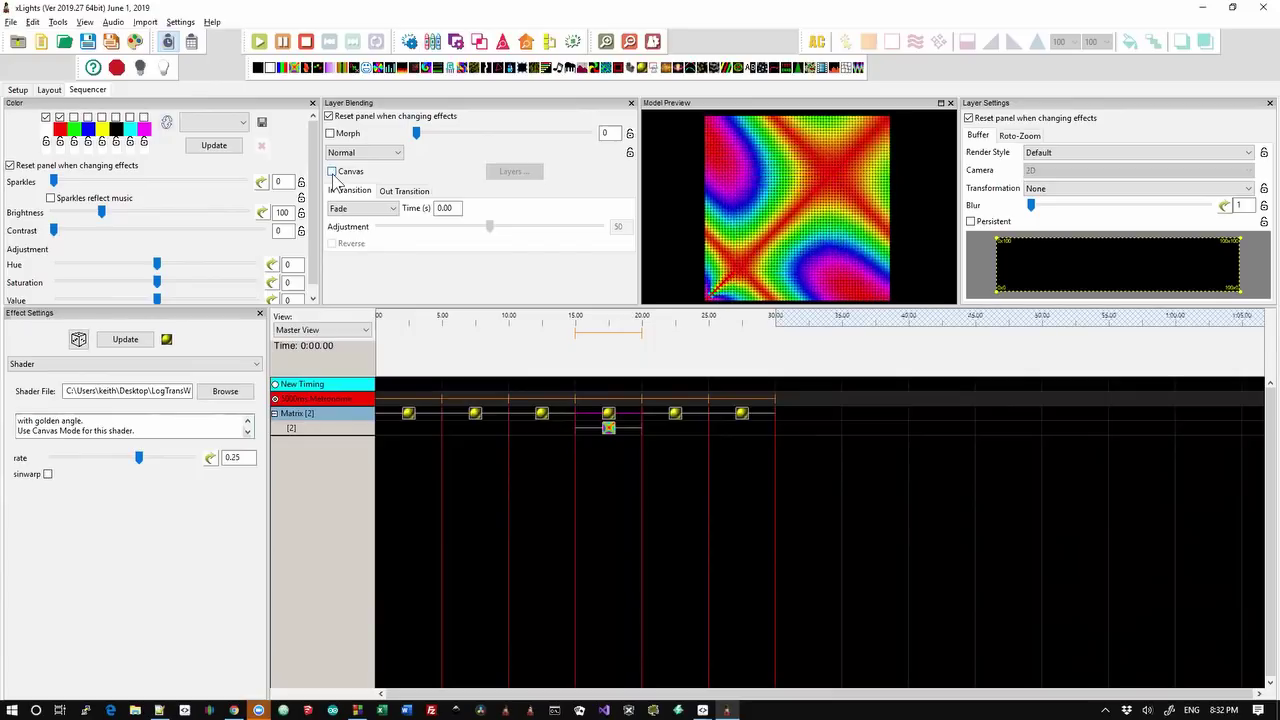
{"action": "left_click", "coordinate": [333, 173]}
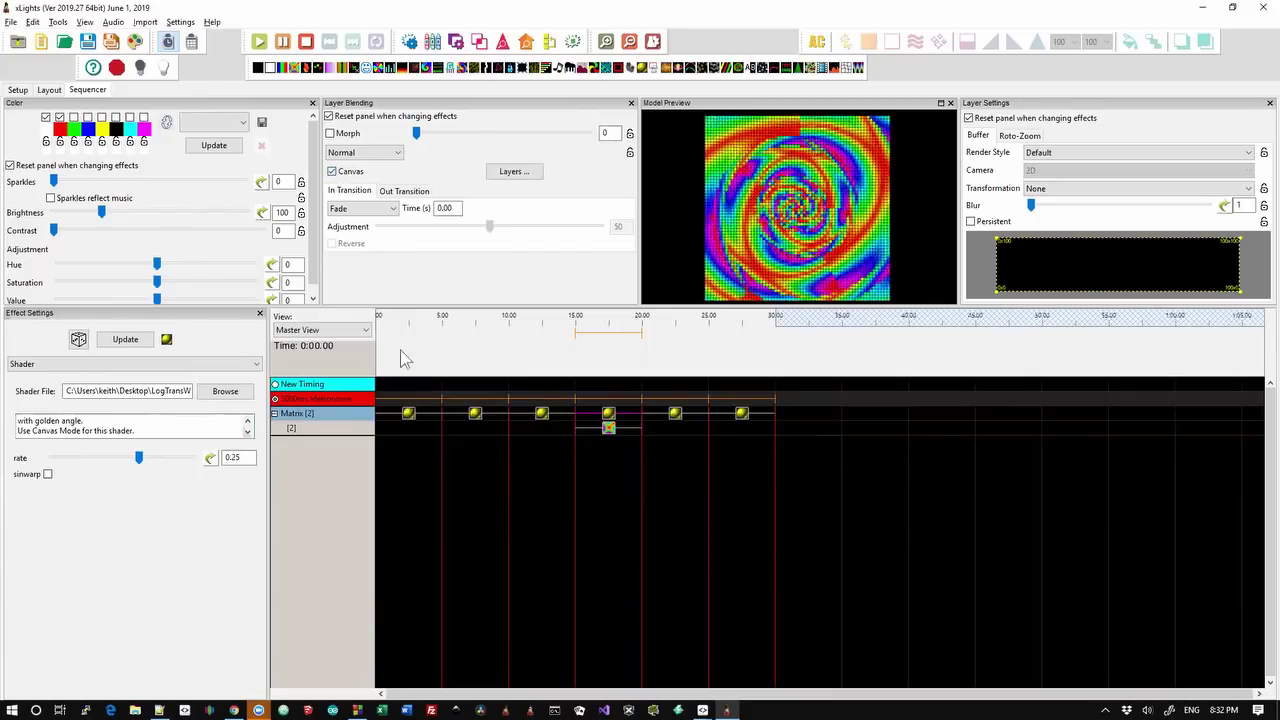
Select the Voronoi honeycomb effect at 5 s and check its shader file name and description.
{"action": "left_click", "coordinate": [474, 420]}
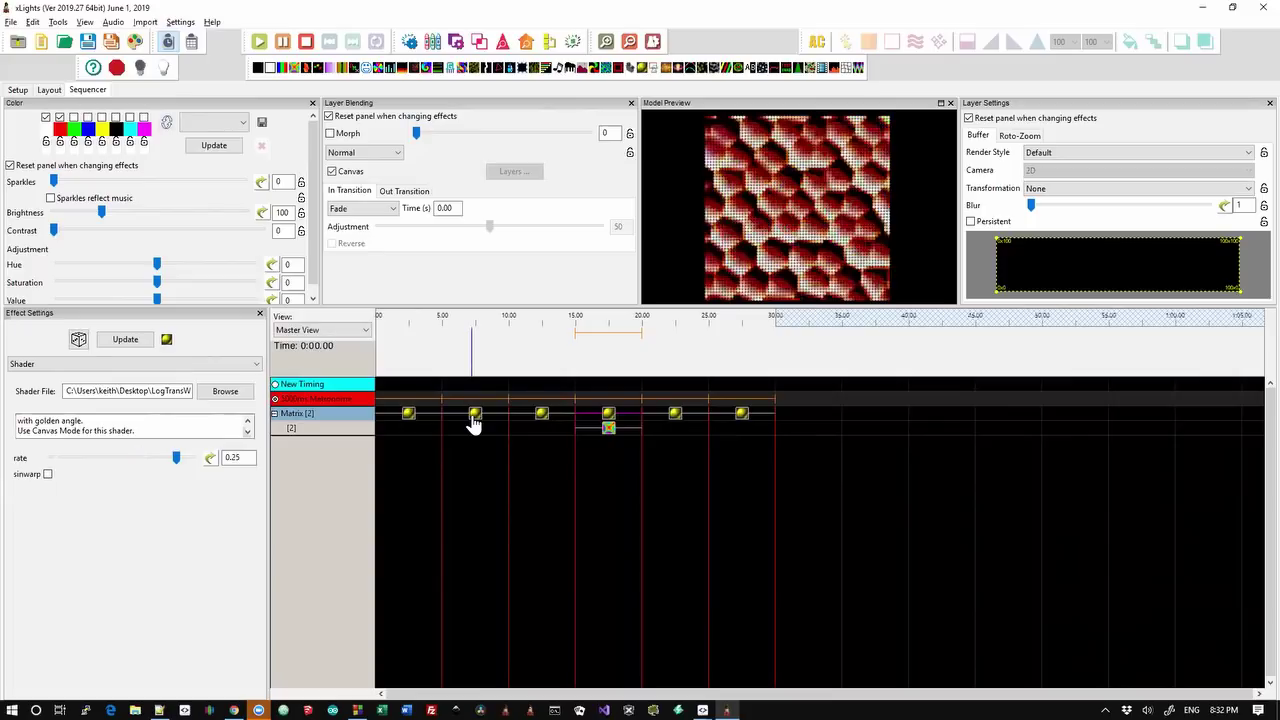
{"action": "left_click", "coordinate": [474, 420]}
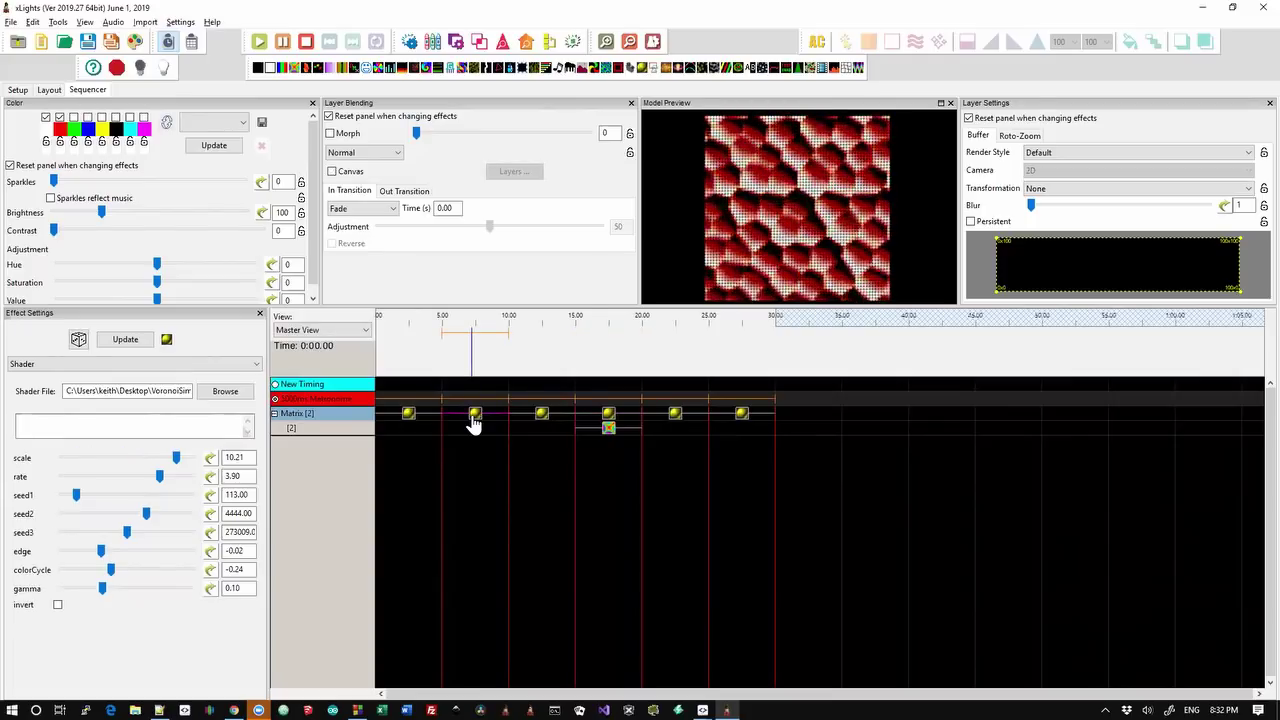
{"action": "left_click", "coordinate": [157, 391]}
{"action": "left_click_drag", "start_coordinate": [154, 391], "coordinate": [204, 391]}
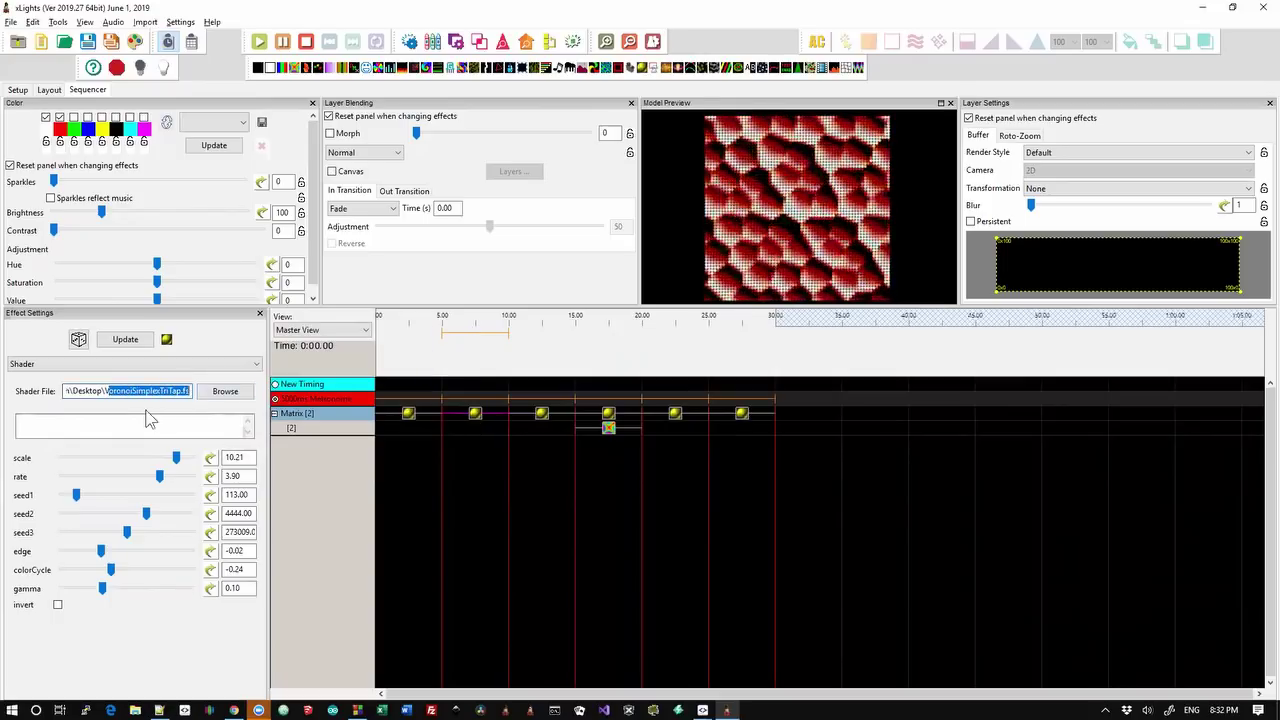
{"action": "left_click", "coordinate": [140, 428]}
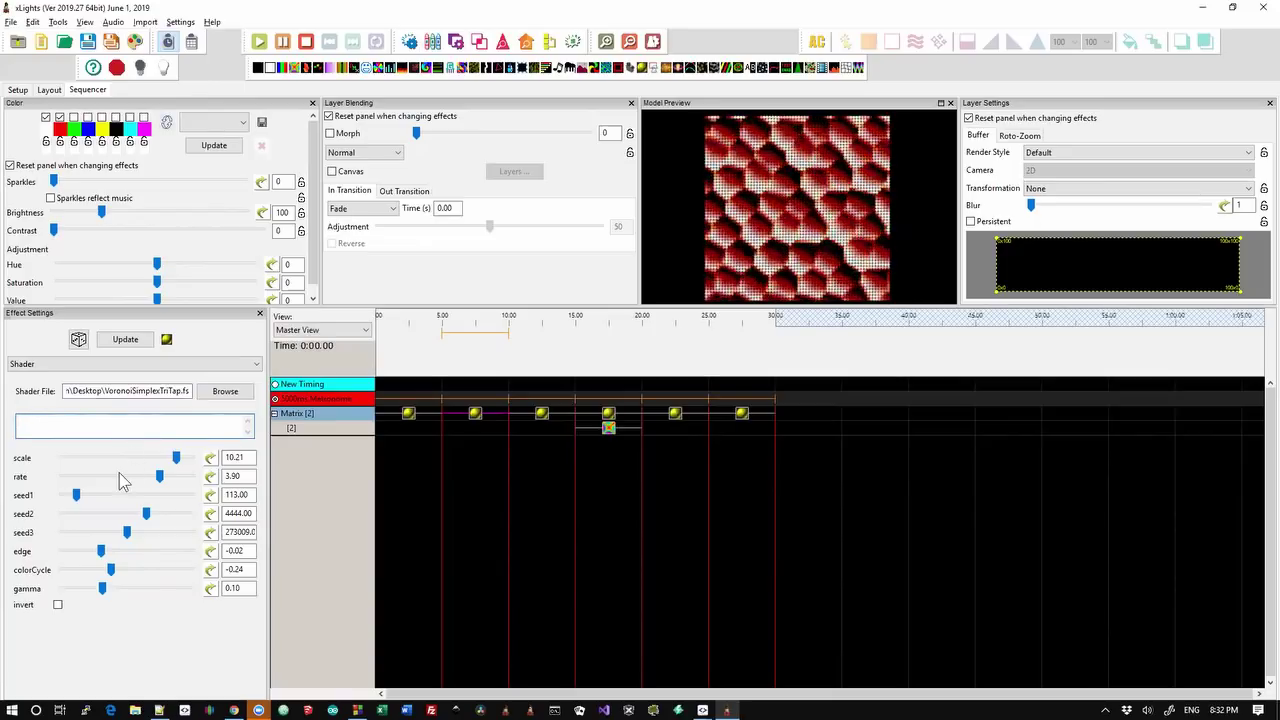
Set scale 10.38, rate 4.86, seed2 89 and colorCycle 0.44.
{"action": "mouse_move", "coordinate": [176, 457]}
{"action": "left_mouse_down"}
{"action": "mouse_move", "coordinate": [108, 465]}
{"action": "mouse_move", "coordinate": [180, 472]}
{"action": "left_mouse_up"}
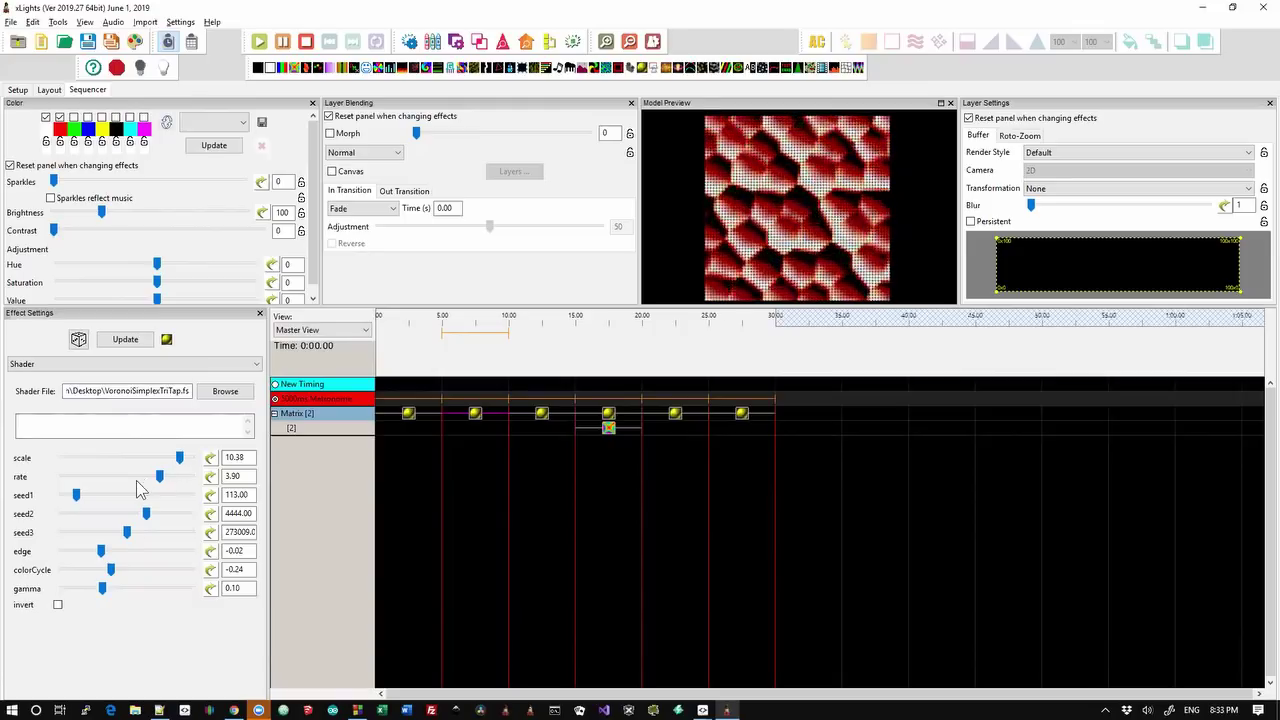
{"action": "mouse_move", "coordinate": [160, 480]}
{"action": "left_mouse_down"}
{"action": "mouse_move", "coordinate": [140, 480]}
{"action": "mouse_move", "coordinate": [184, 482]}
{"action": "left_mouse_up"}
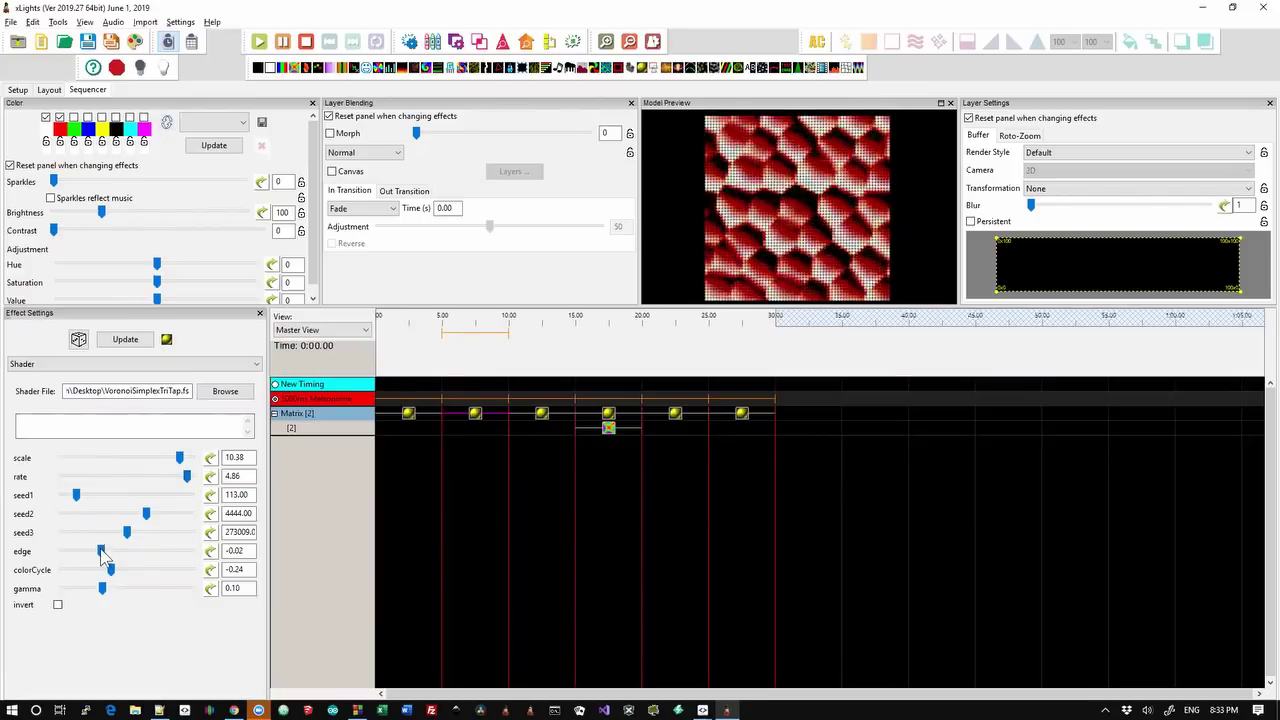
{"action": "left_click_drag", "start_coordinate": [146, 514], "coordinate": [58, 512]}
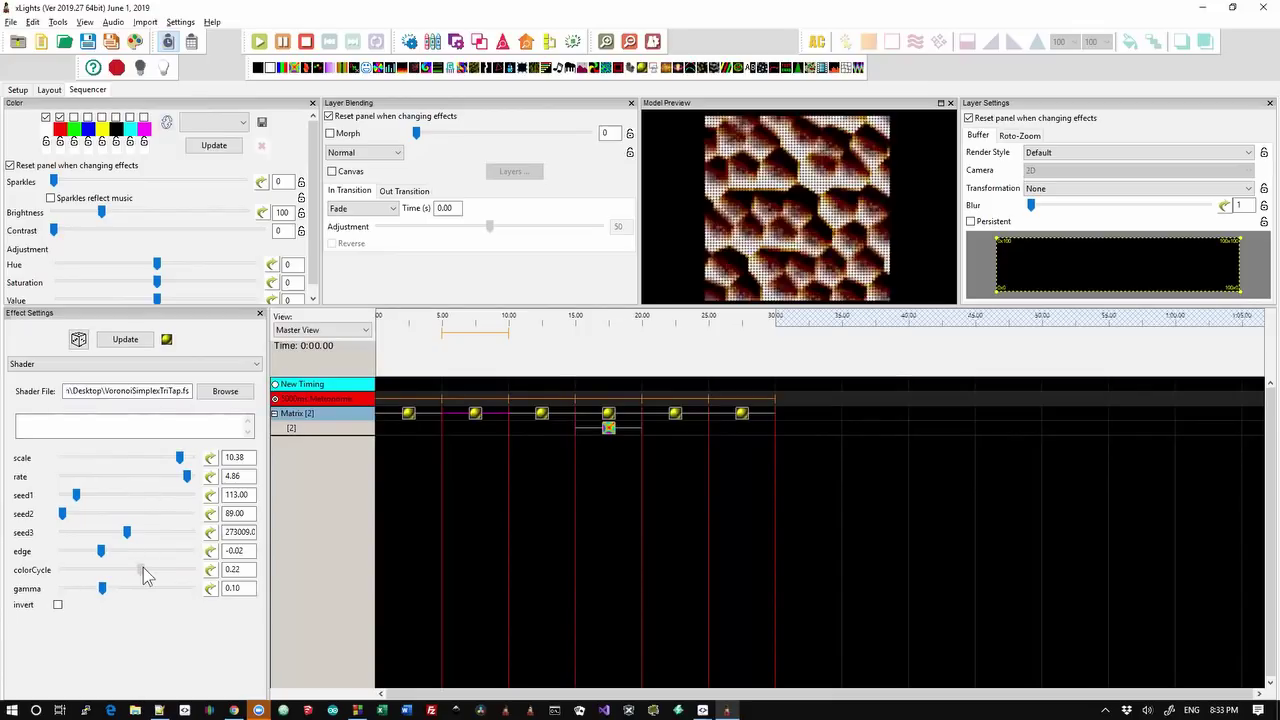
{"action": "left_click_drag", "start_coordinate": [143, 568], "coordinate": [155, 568]}
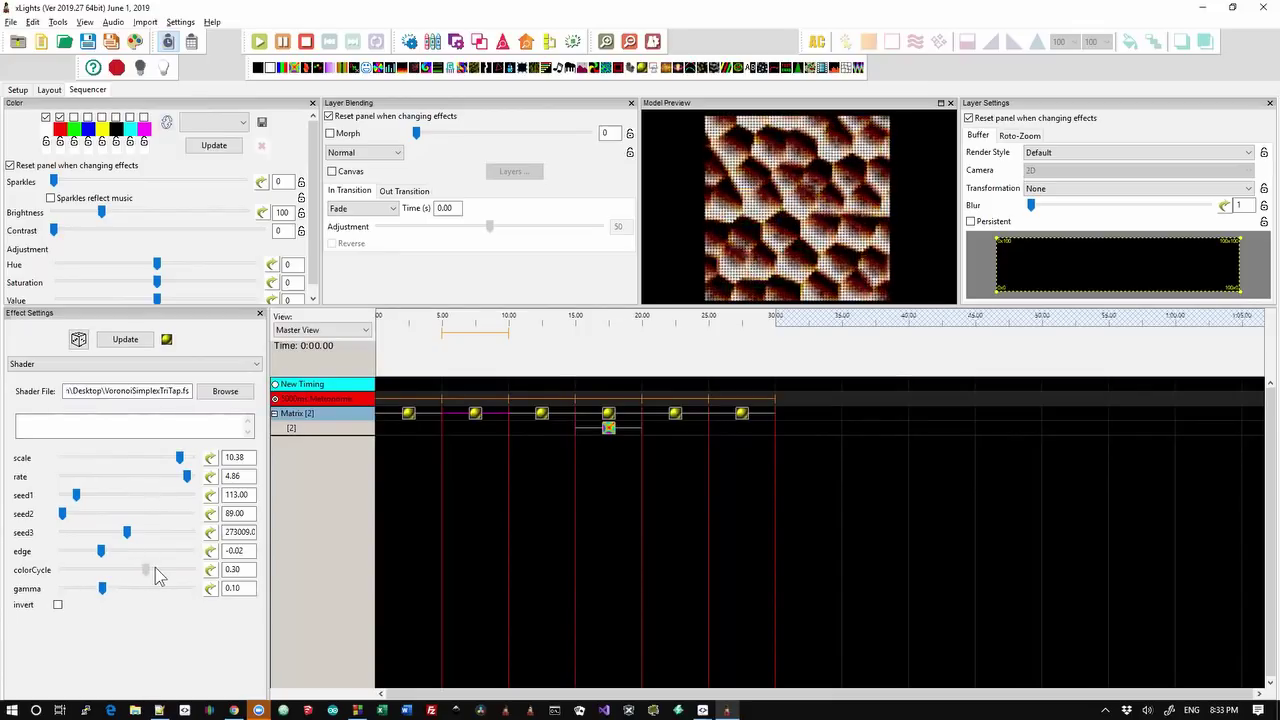
Apply a Ramp value curve to the Voronoi effect's colorCycle, from 0.44 down to -1.00.
{"action": "left_click", "coordinate": [210, 570]}
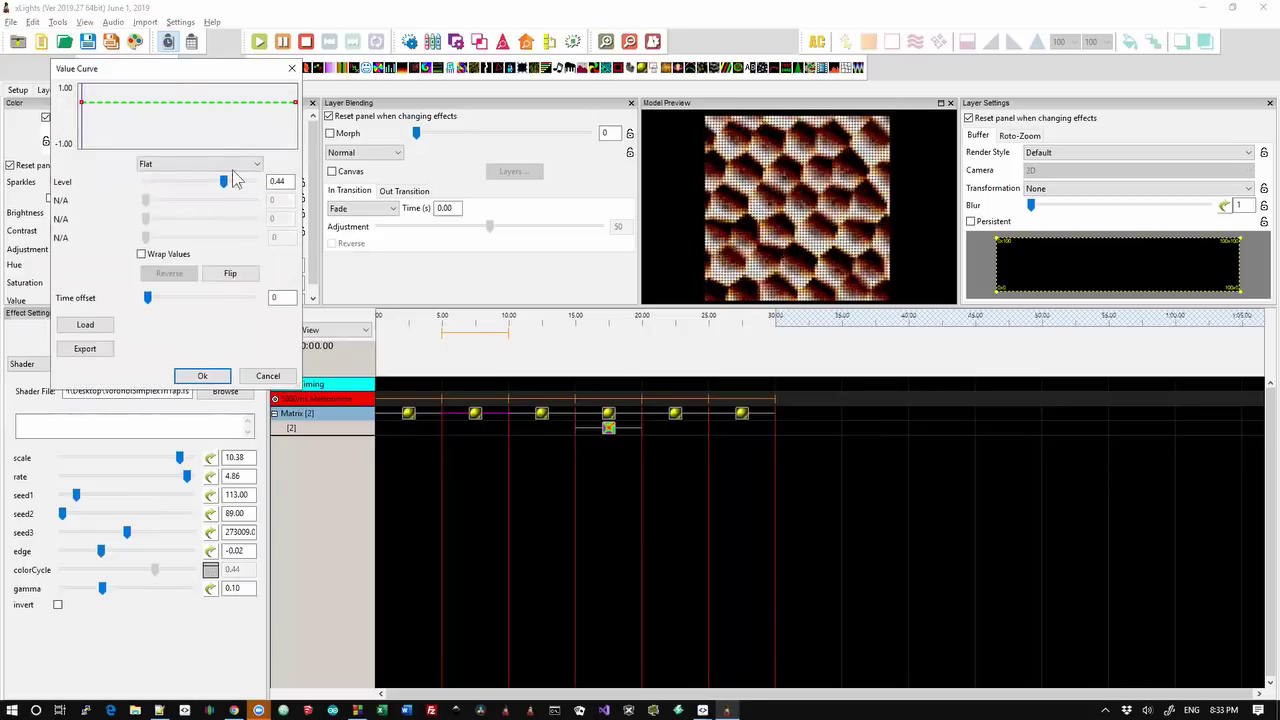
{"action": "left_click", "coordinate": [205, 166]}
{"action": "left_click", "coordinate": [180, 188]}
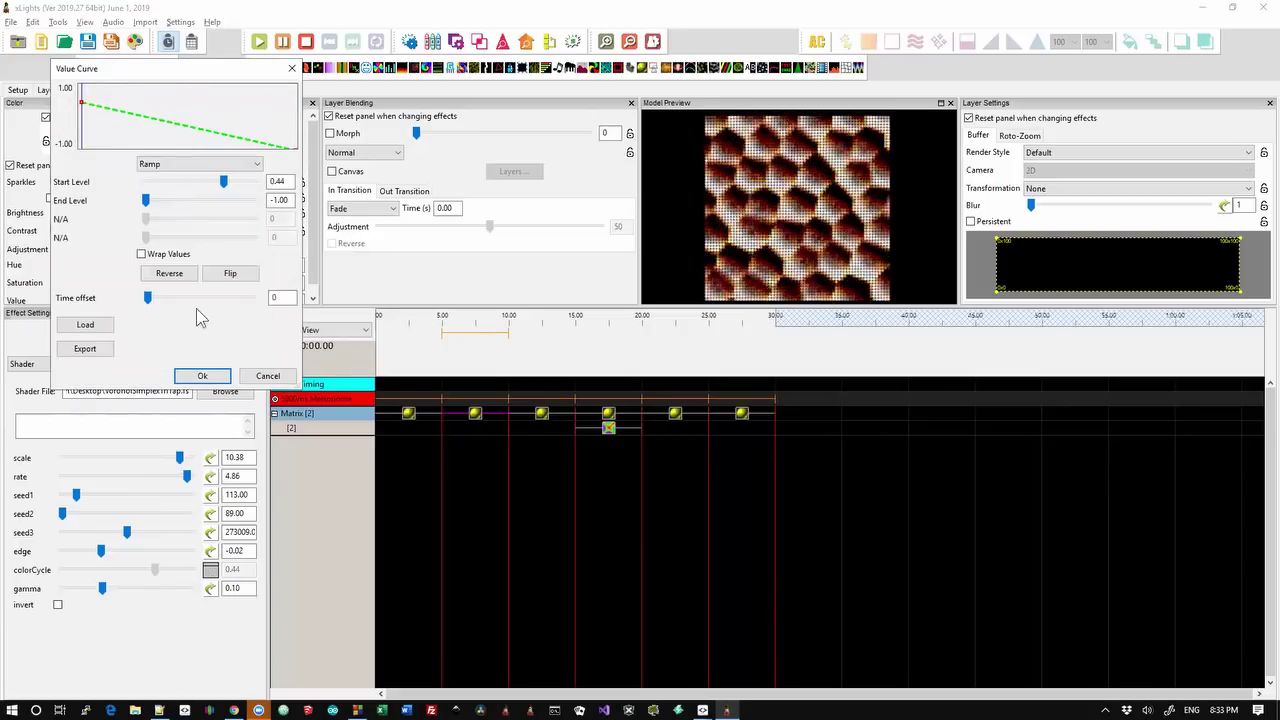
{"action": "left_click", "coordinate": [200, 377]}
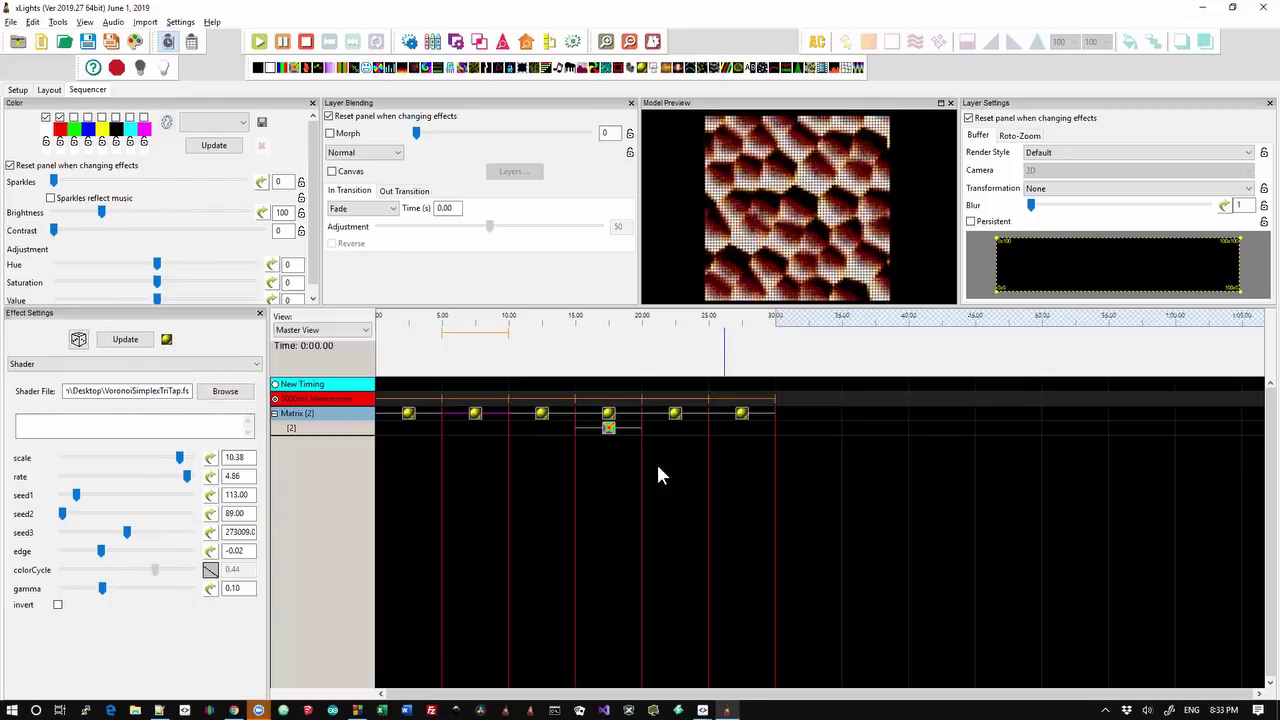
Apply a Ramp value curve to the 10–15 s effect's loopcycle, from 85 down to 20.
{"action": "left_click", "coordinate": [540, 416]}
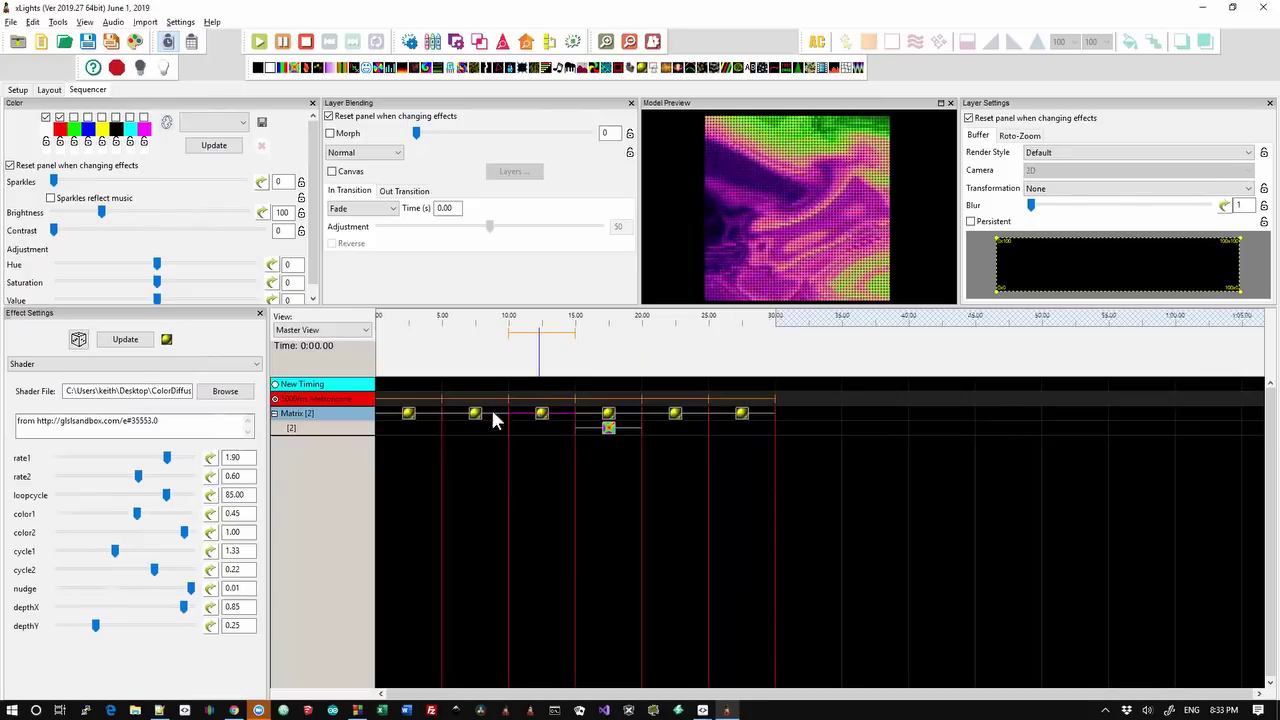
{"action": "left_click", "coordinate": [211, 496]}
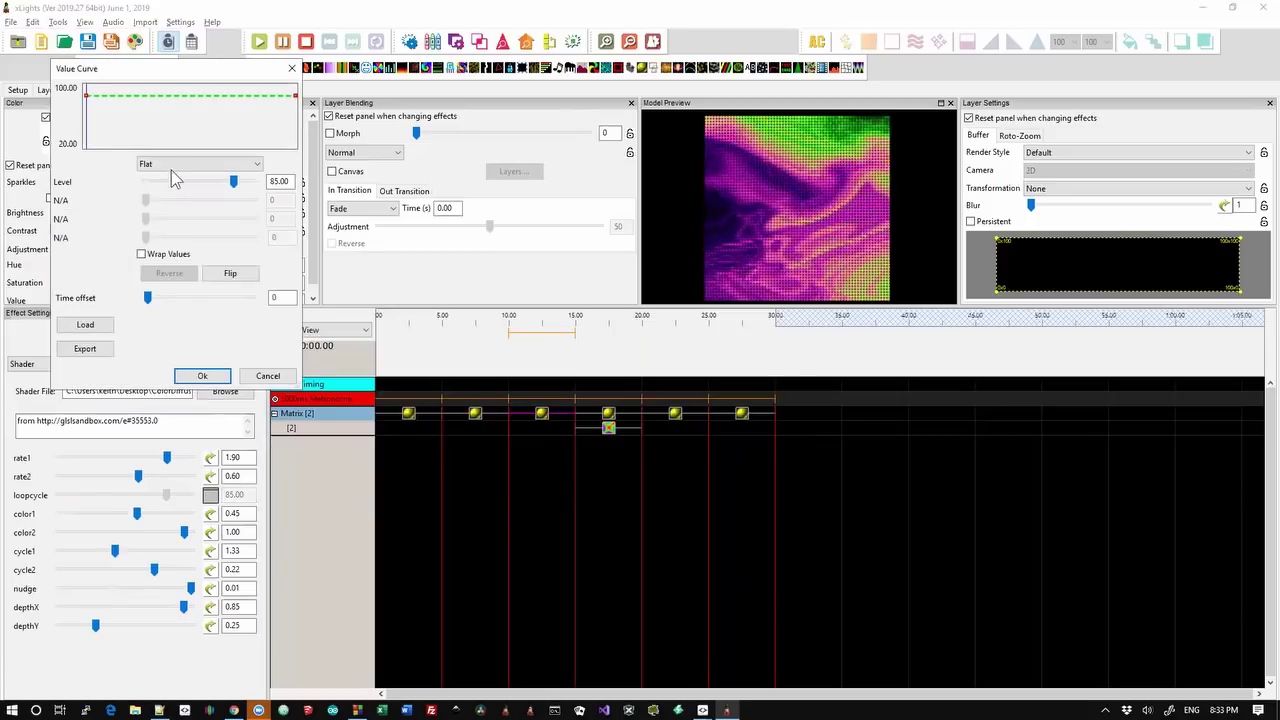
{"action": "left_click", "coordinate": [172, 166]}
{"action": "left_click", "coordinate": [166, 188]}
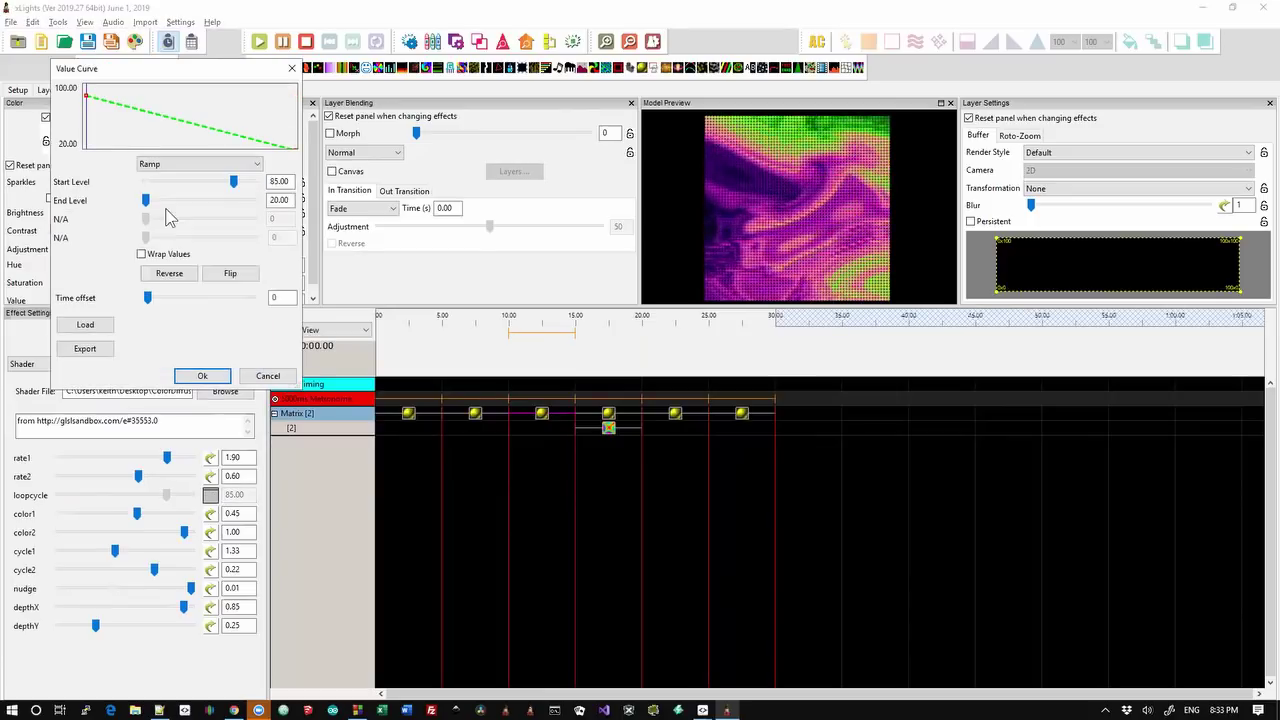
{"action": "left_click", "coordinate": [196, 377]}
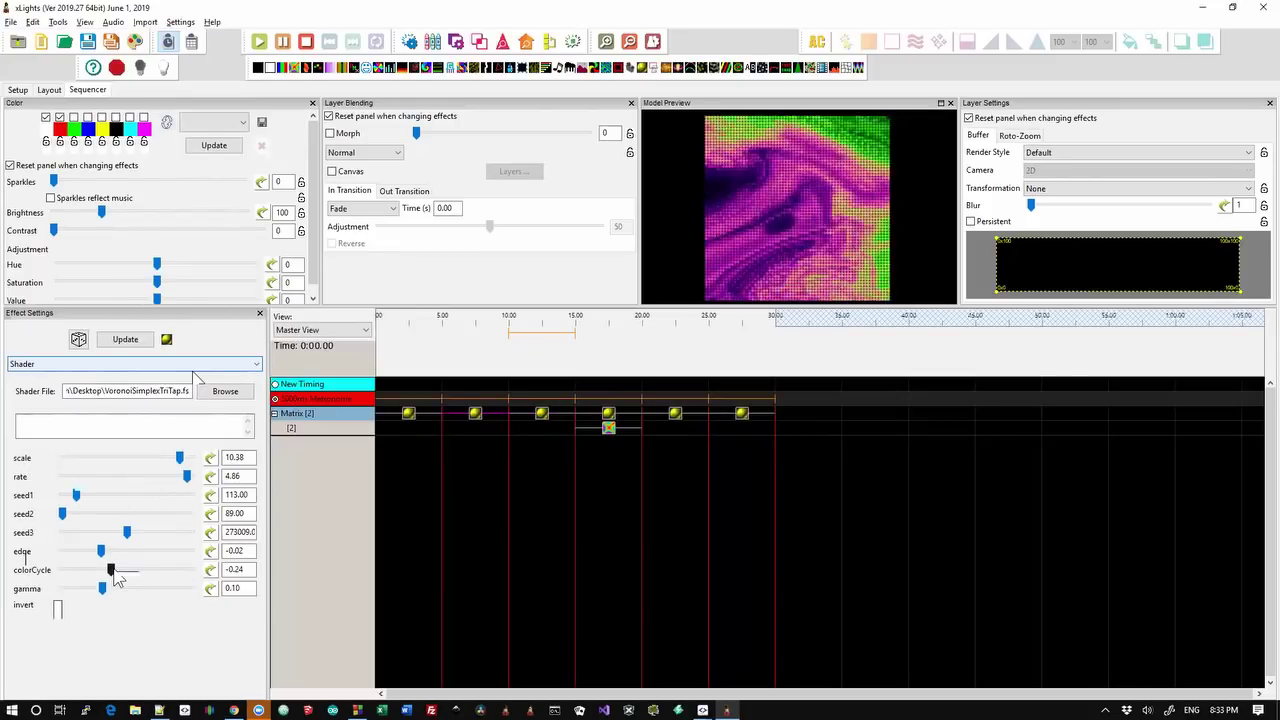
Select the 20–25 s twisty effect, then the last effect to show its Wisps.fs settings.
{"action": "left_click", "coordinate": [677, 418]}
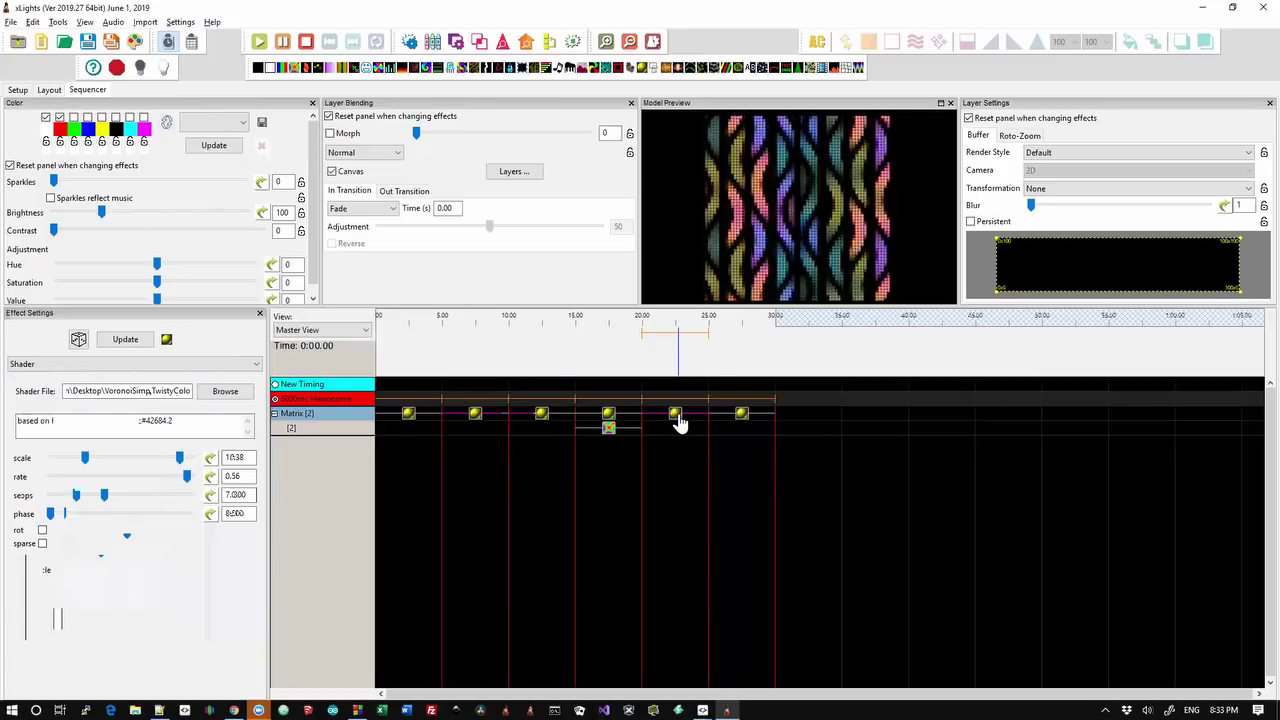
{"action": "left_click", "coordinate": [739, 418]}
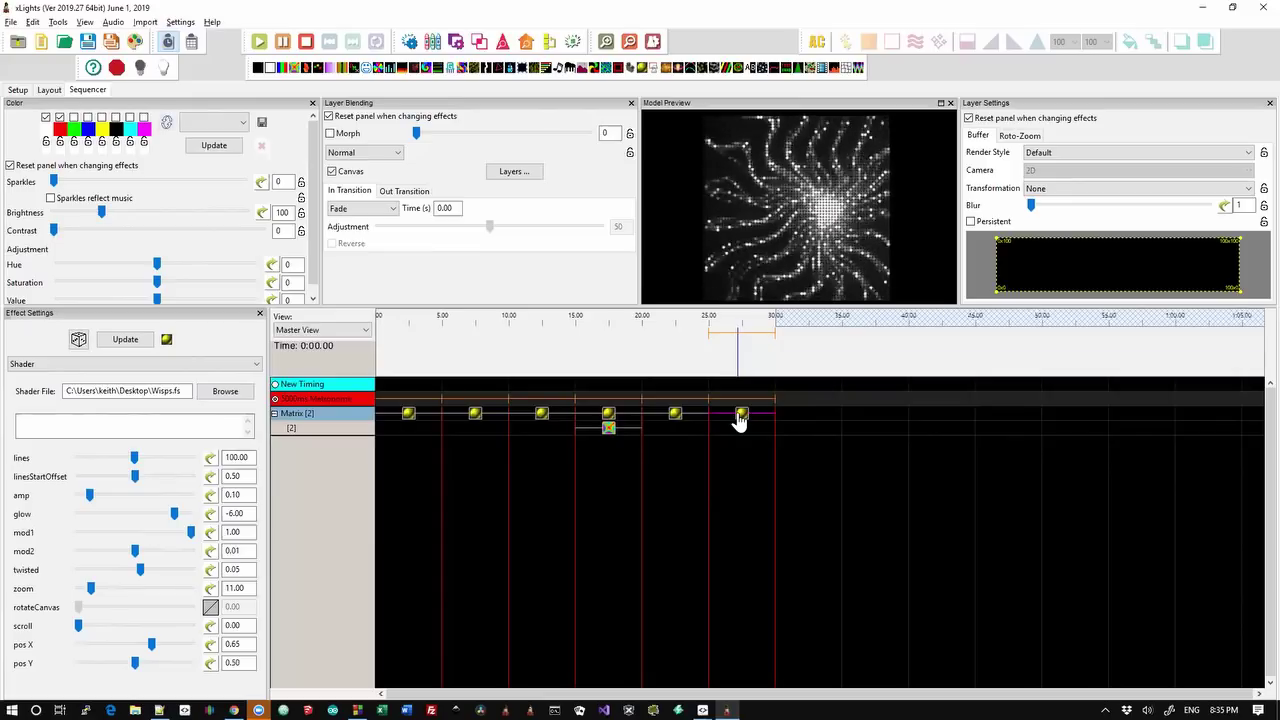
Return from the AnotherGridThingy page in Chrome to the ISF home shader gallery.
{"action": "key", "text": "alt+Tab"}
{"action": "key", "text": "alt+Tab"}
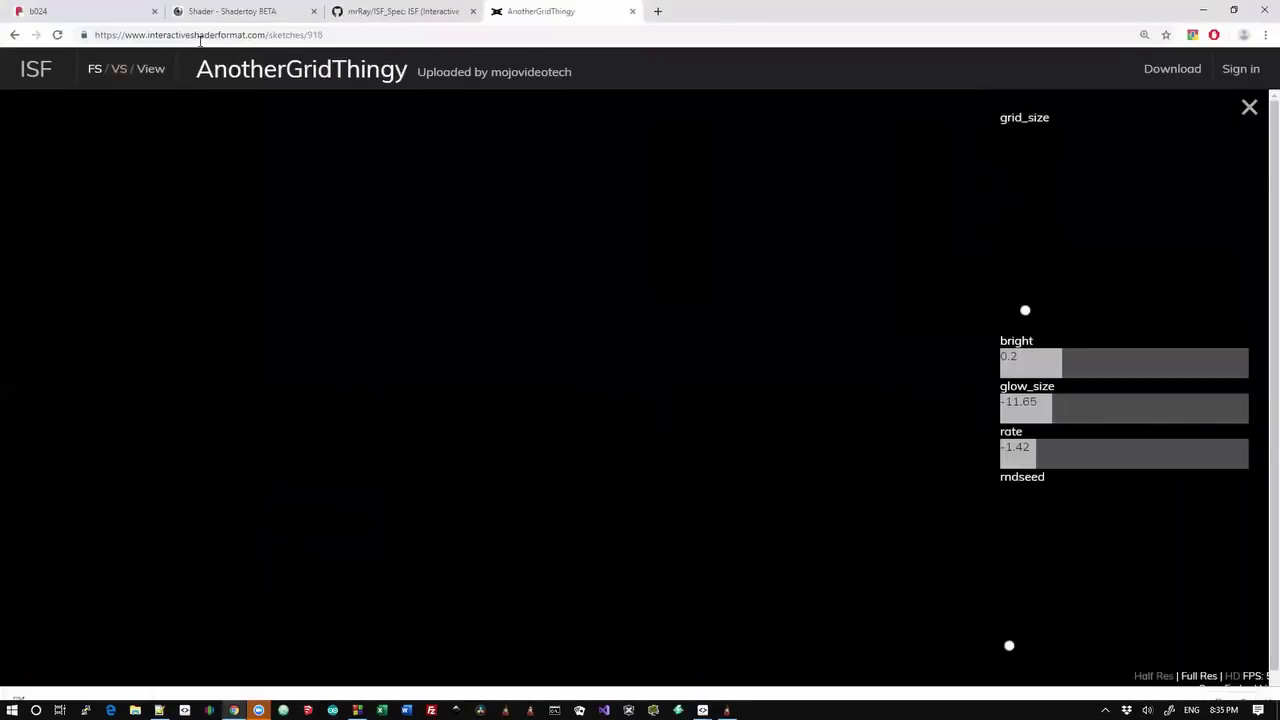
{"action": "left_click", "coordinate": [42, 72]}
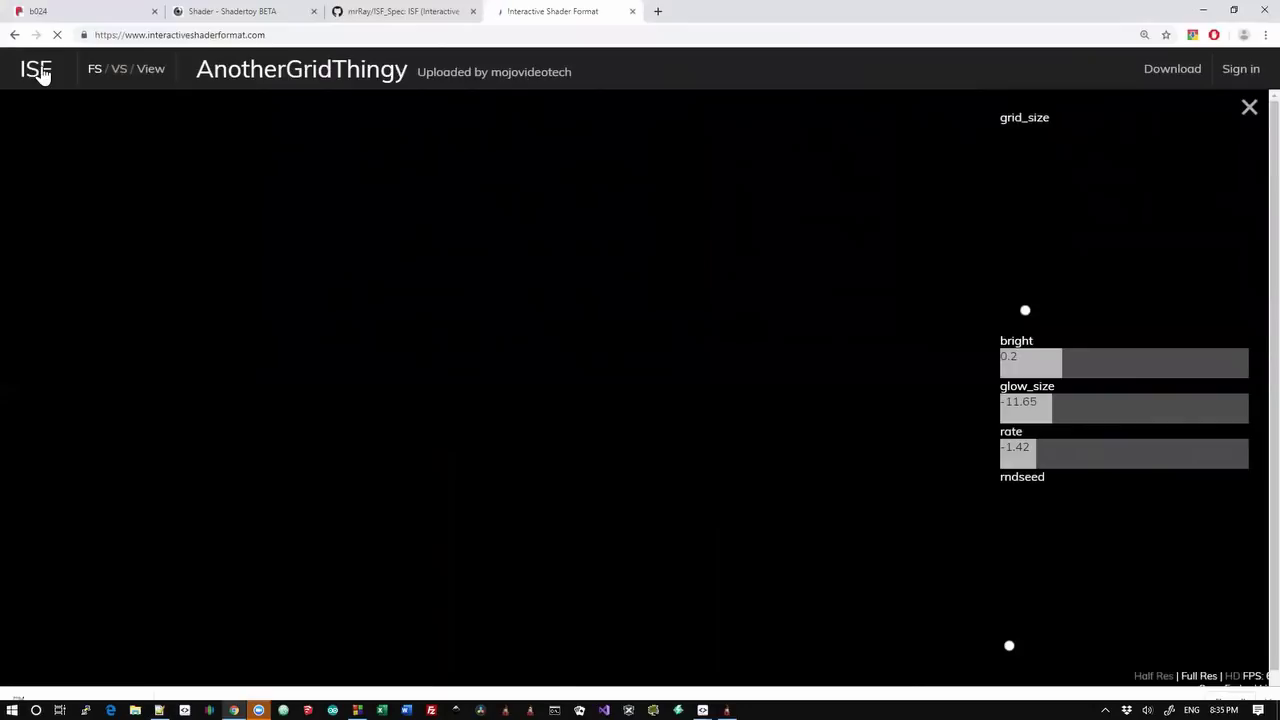